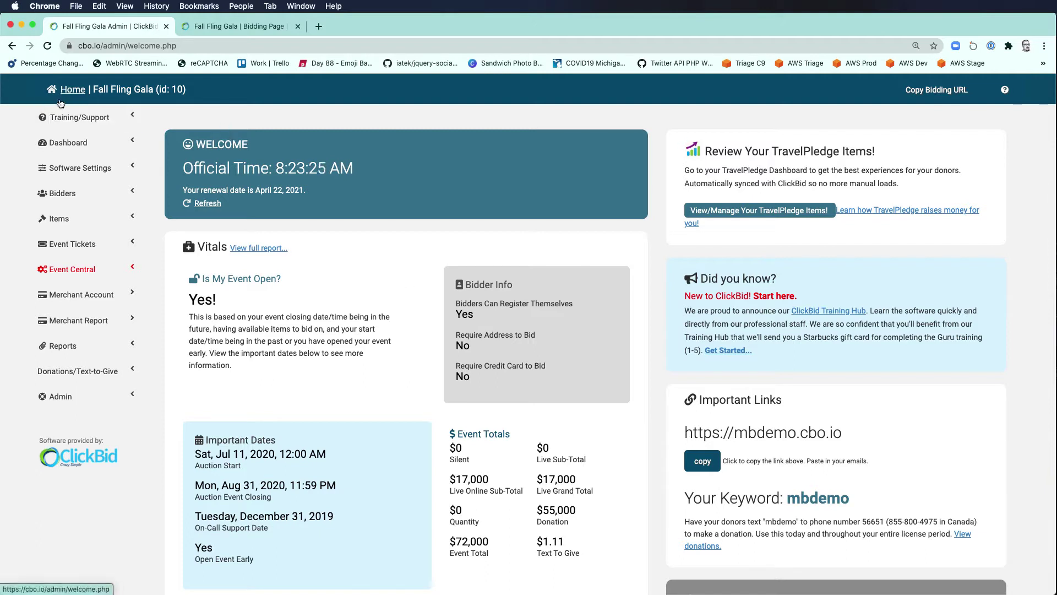
Step: Open the Live Broadcast settings under Event Central and review the WebRTC and RTMP technical details
click(73, 270)
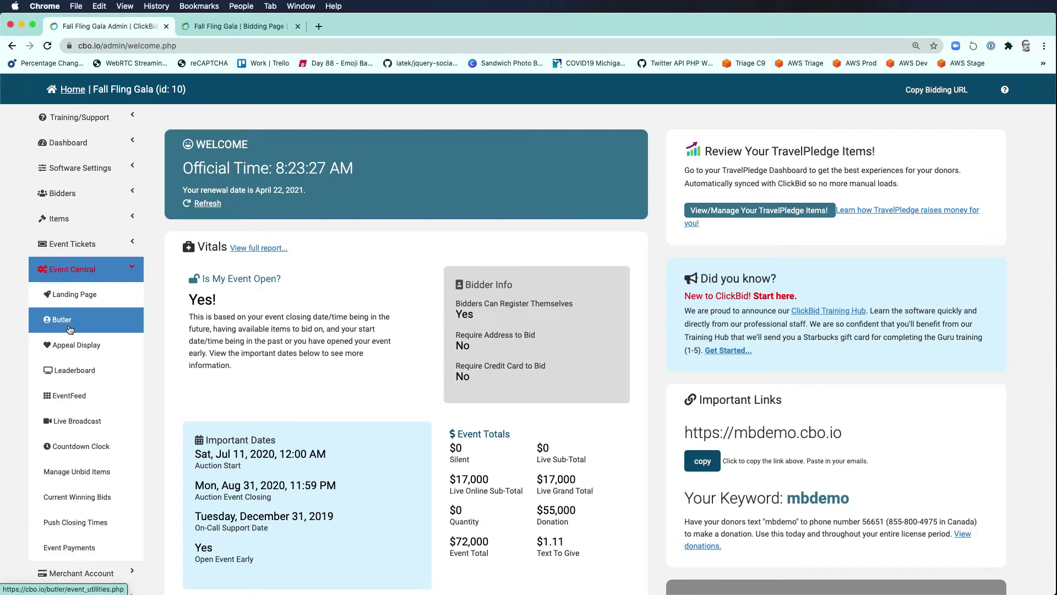
click(72, 424)
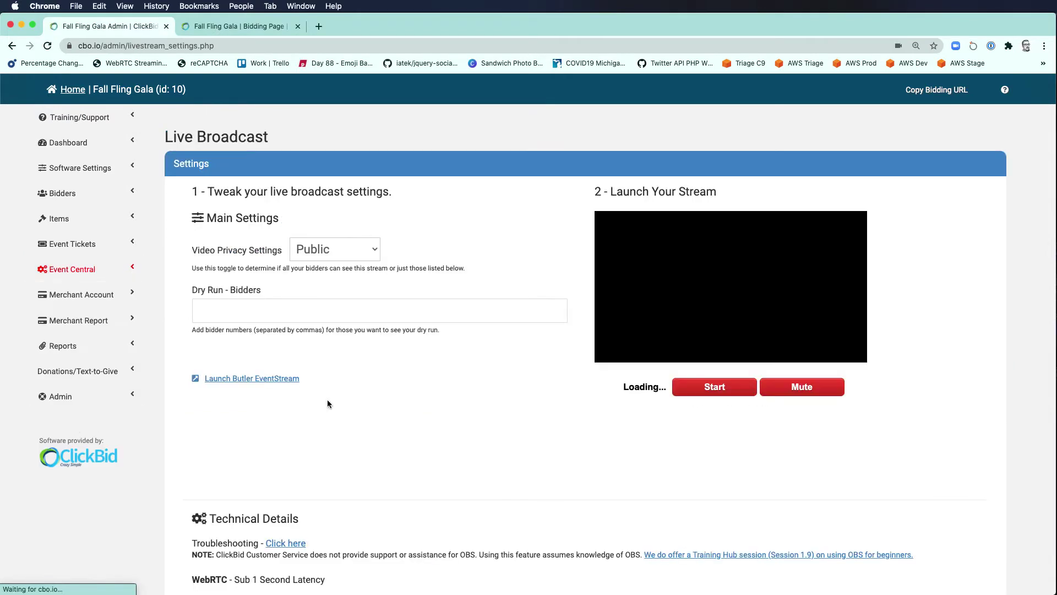
scroll(371, 395, down, 5)
scroll(373, 394, down, 1)
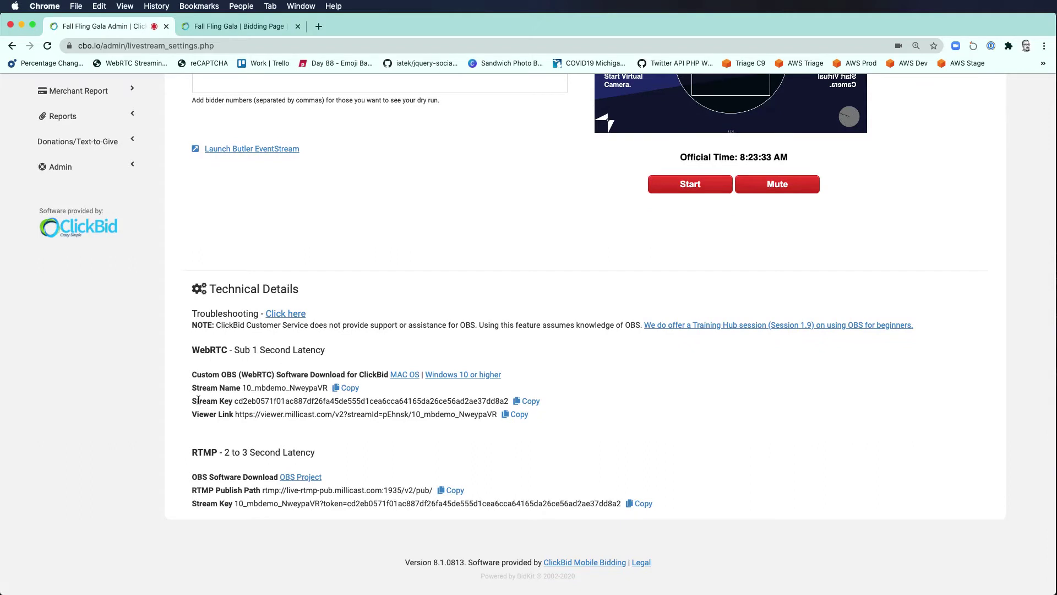
scroll(223, 390, up, 1)
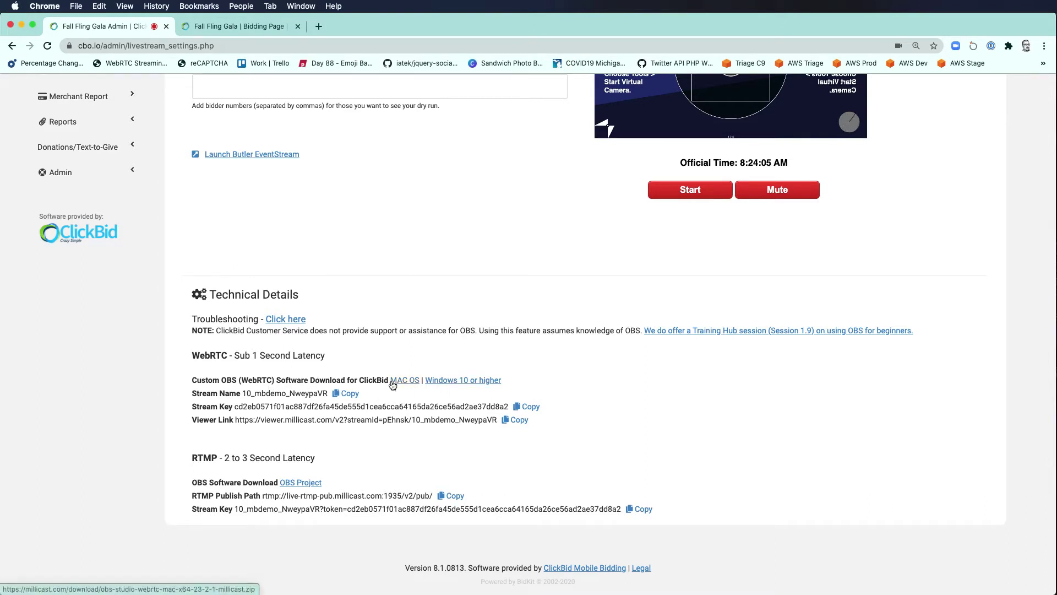
Step: Switch to OBS-WebRTC and change the Color Source's color to navy blue, darkened further in brightness
key(super+Tab)
key(super+Tab)
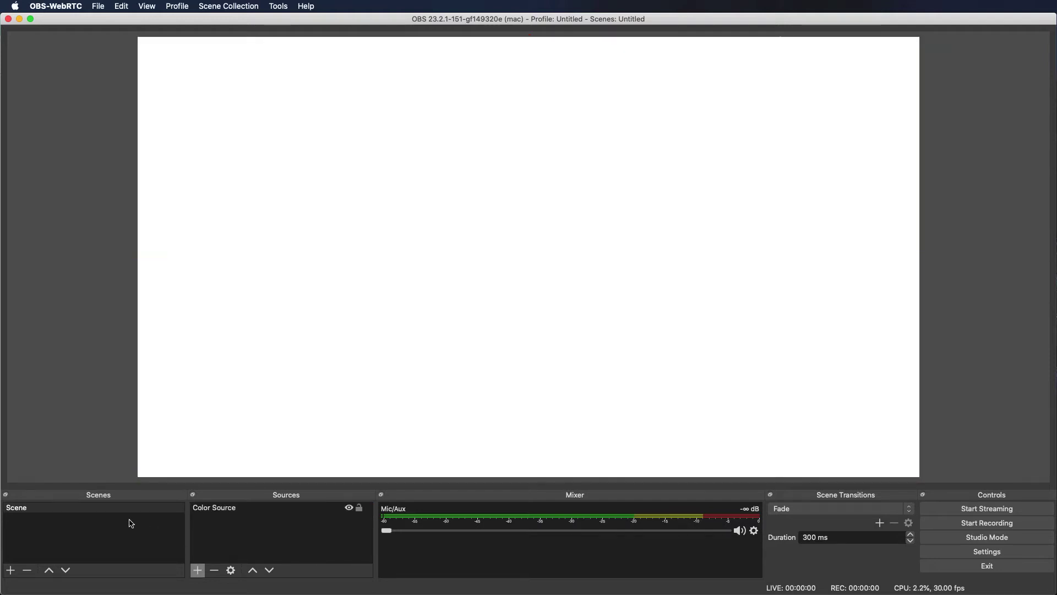
click(212, 510)
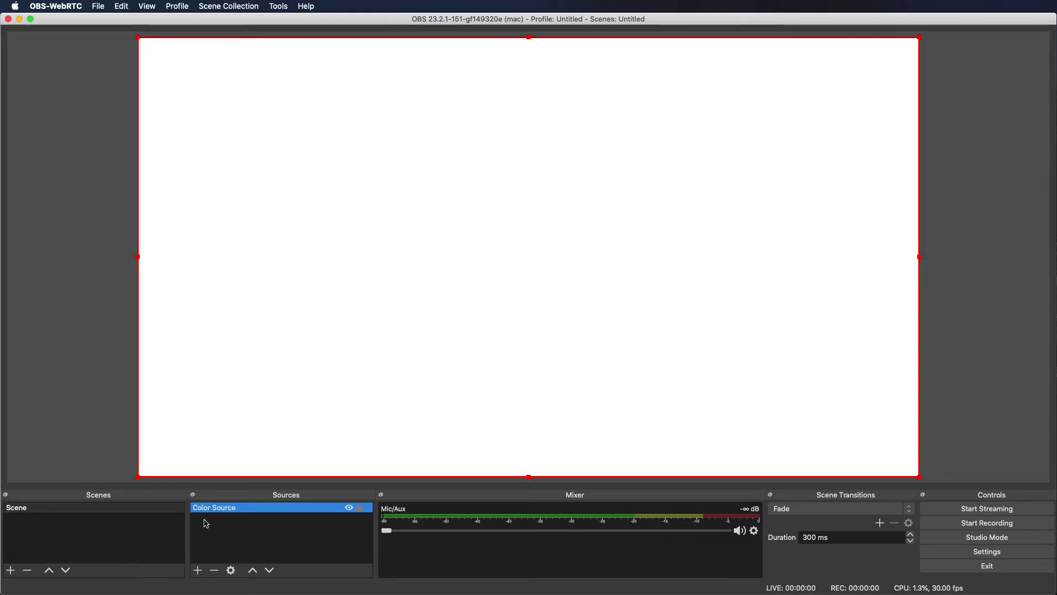
click(198, 571)
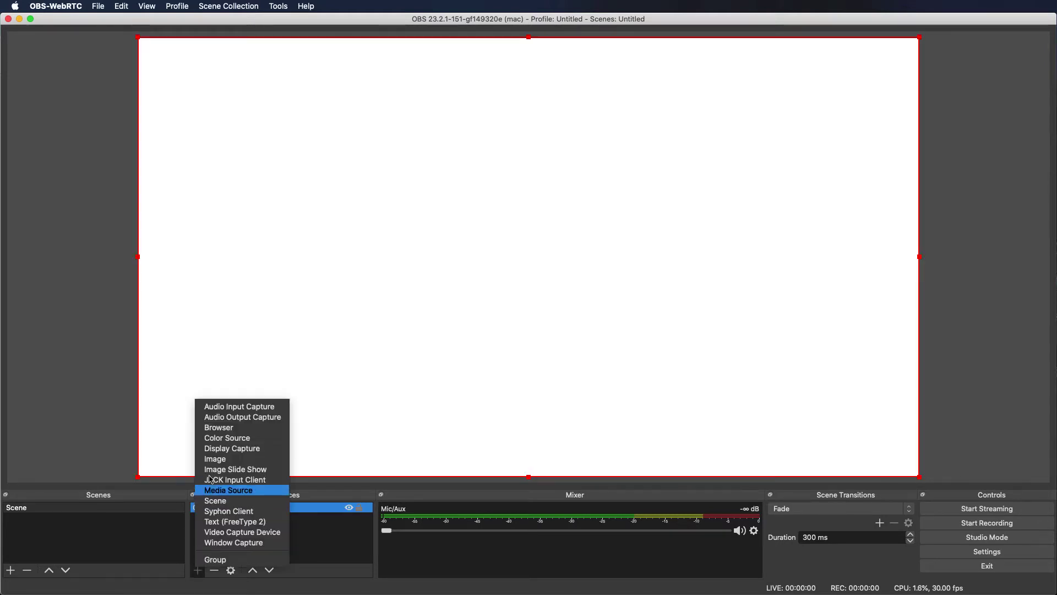
click(316, 527)
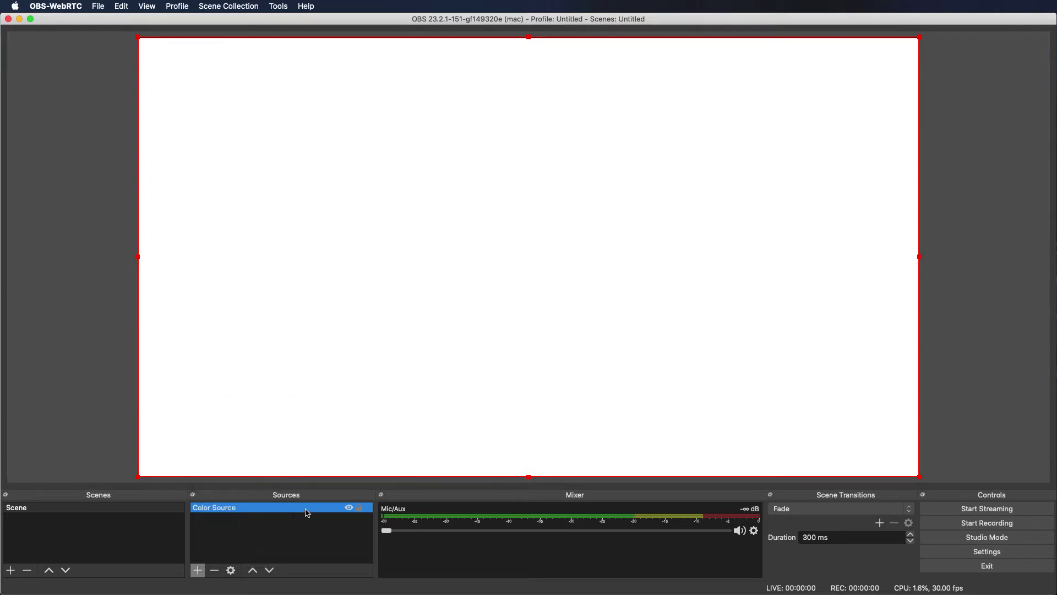
double_click(306, 507)
click(631, 356)
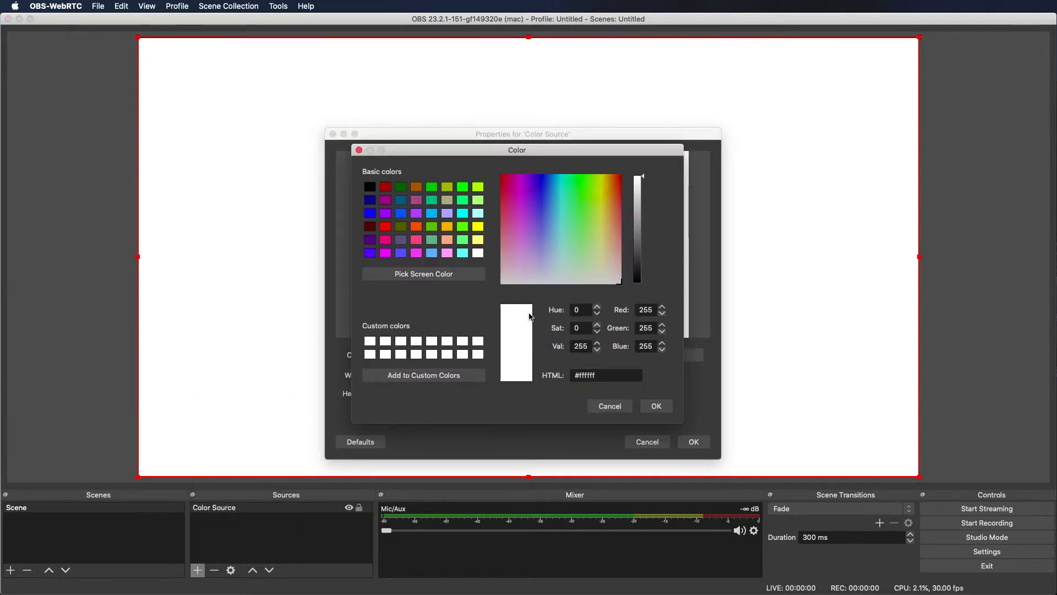
click(370, 200)
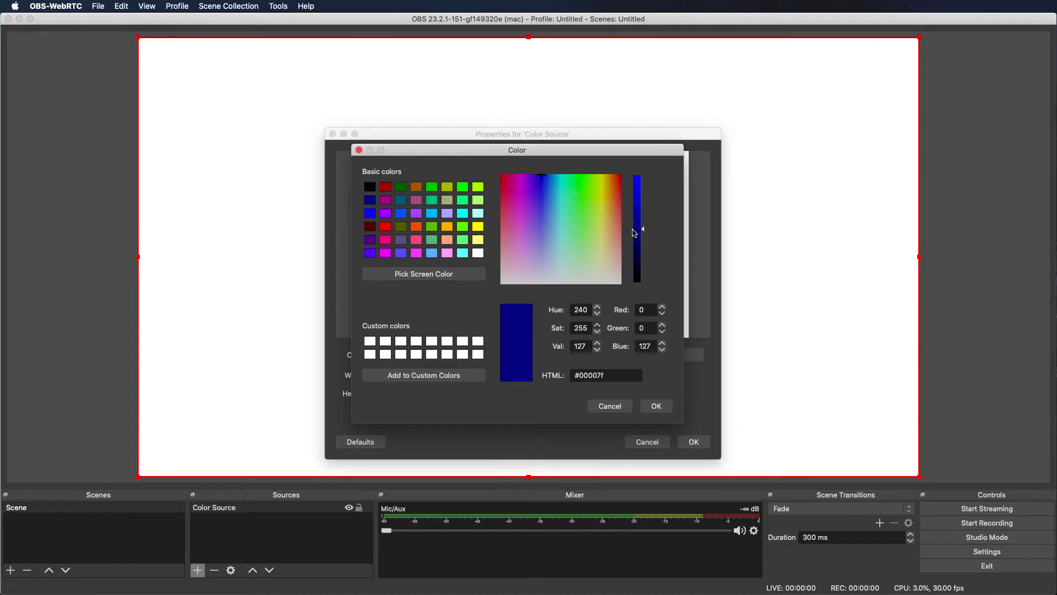
drag(638, 230, 639, 254)
key(Return)
key(Return)
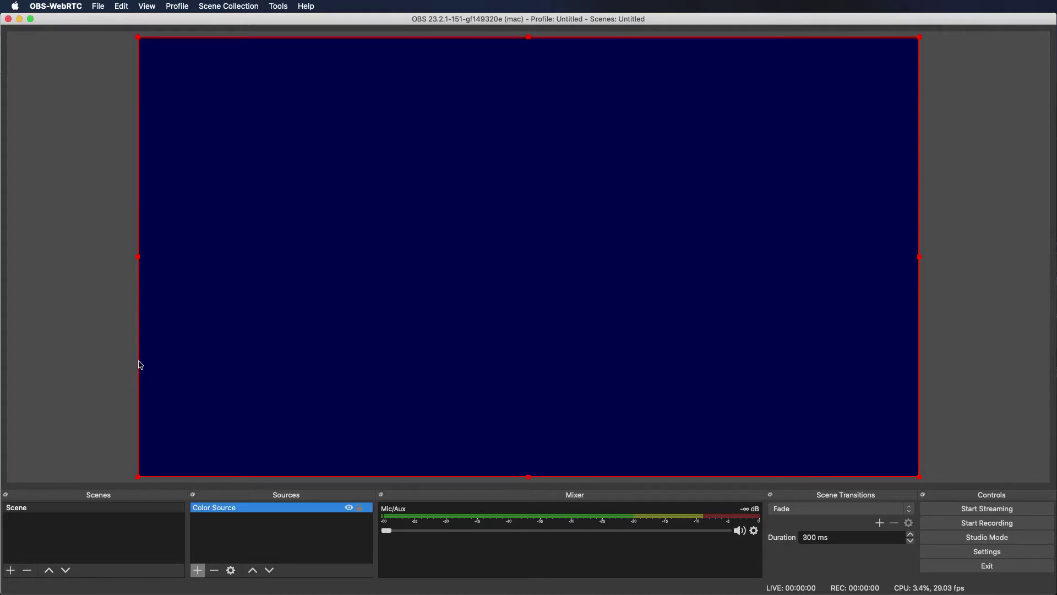
Step: Add a Text (FreeType 2) source and set its font to Marker Felt Thin at size 144
click(197, 570)
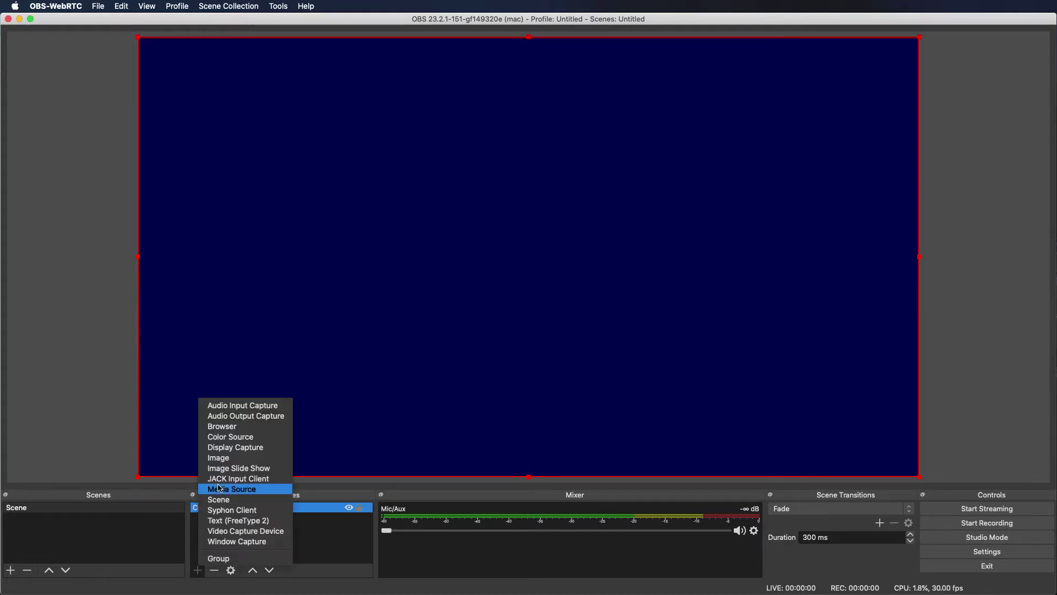
click(231, 519)
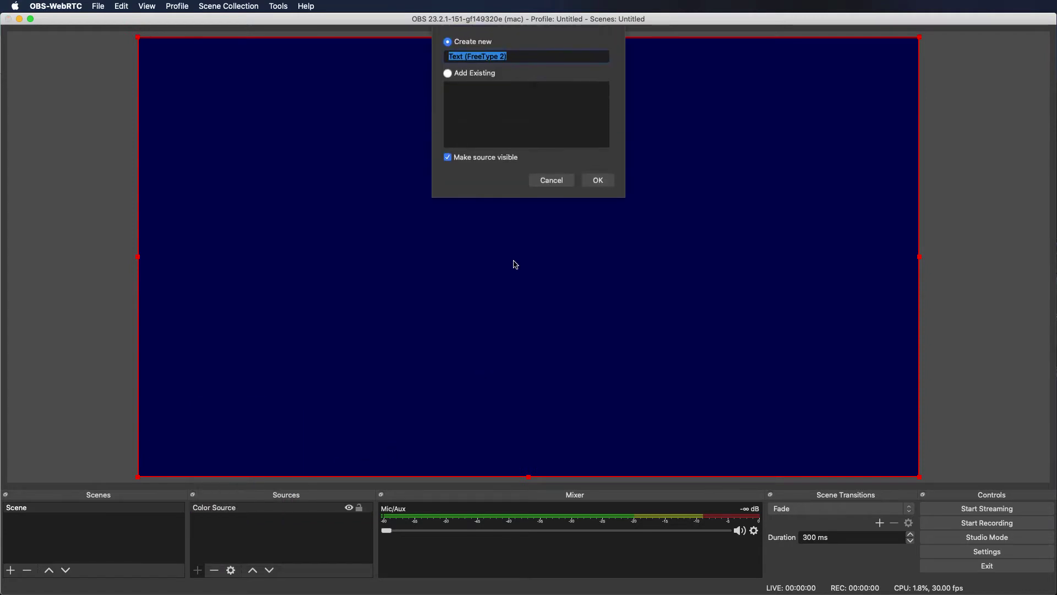
click(596, 181)
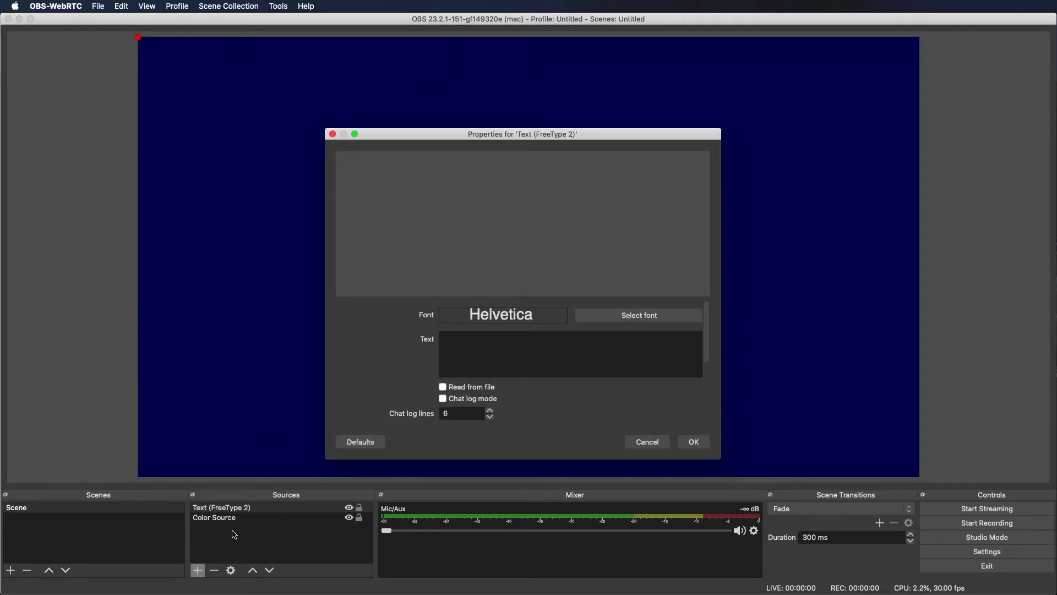
click(641, 316)
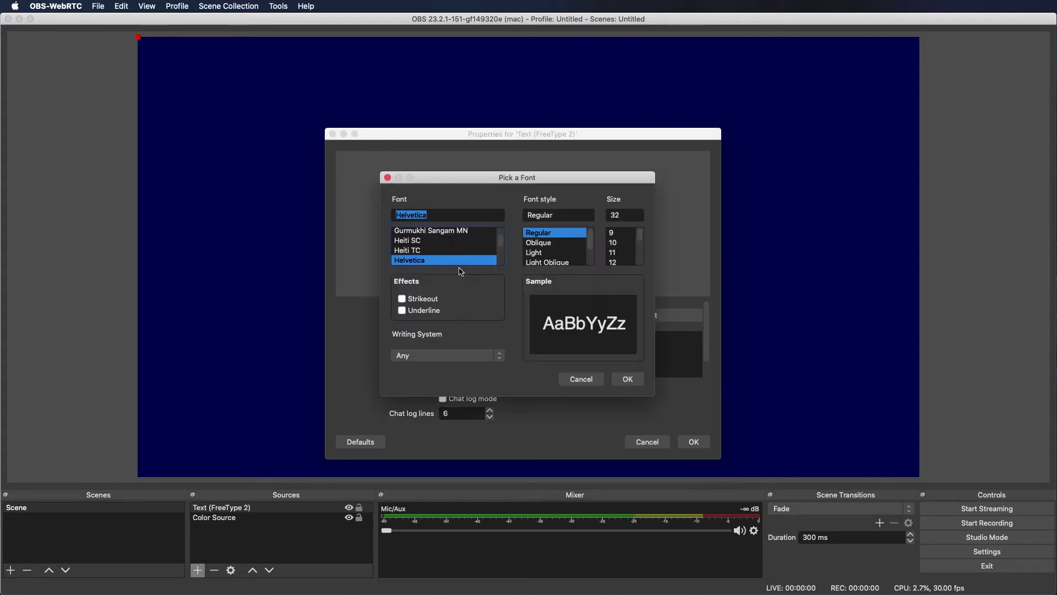
text(mark)
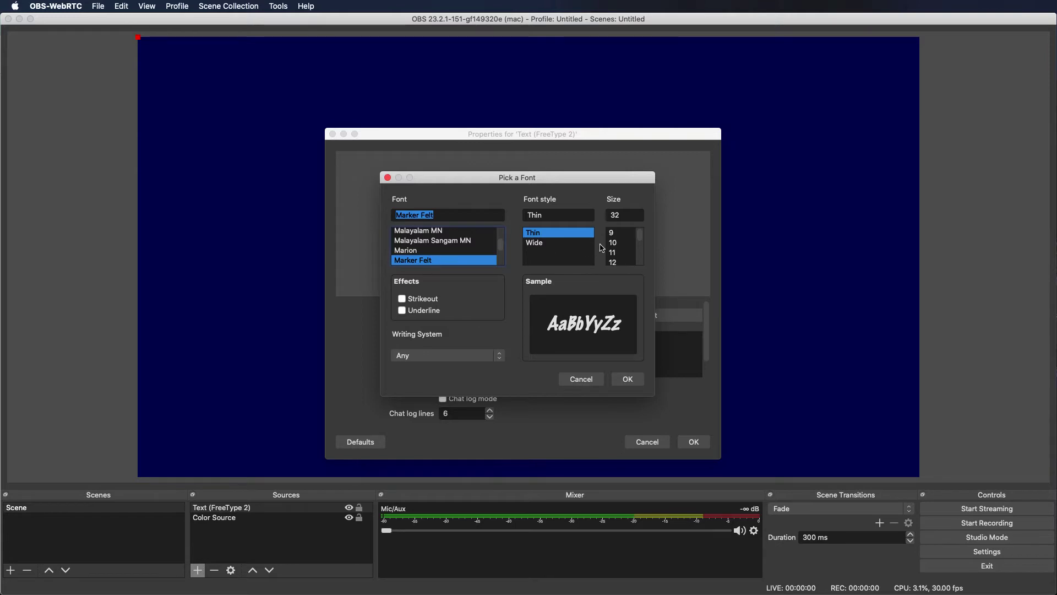
scroll(620, 254, down, 5)
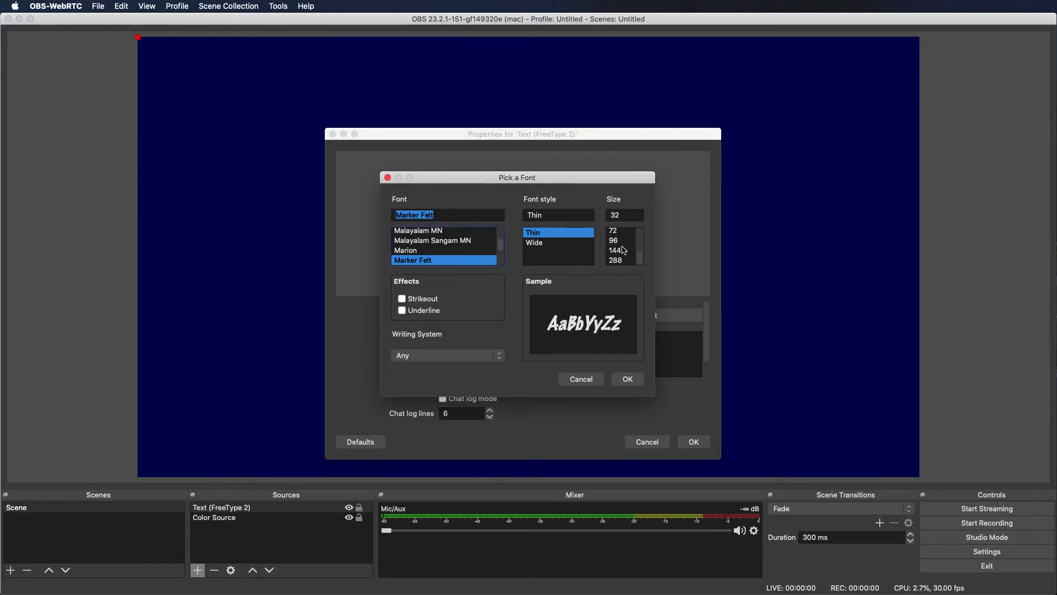
click(621, 251)
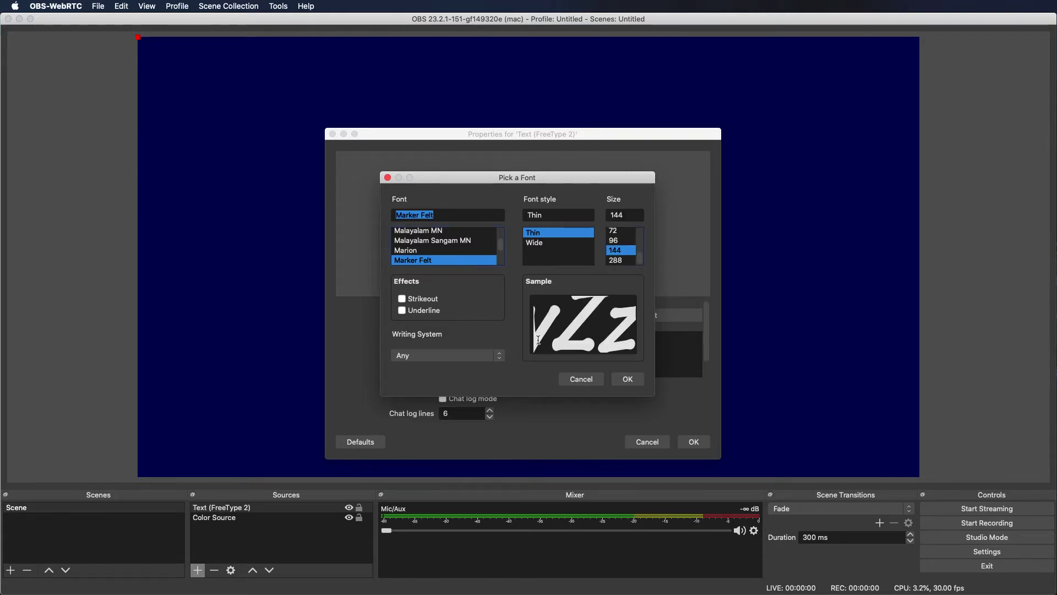
click(628, 379)
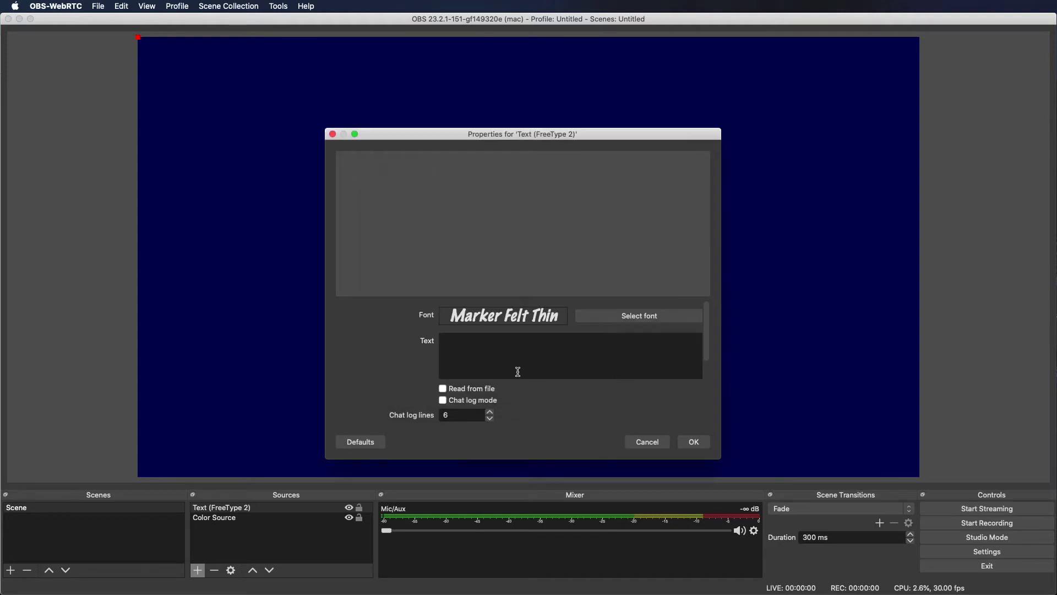
Step: Enter "The Program Will Begin Soon" as the source's text and move the title to the center of the canvas
text(The )
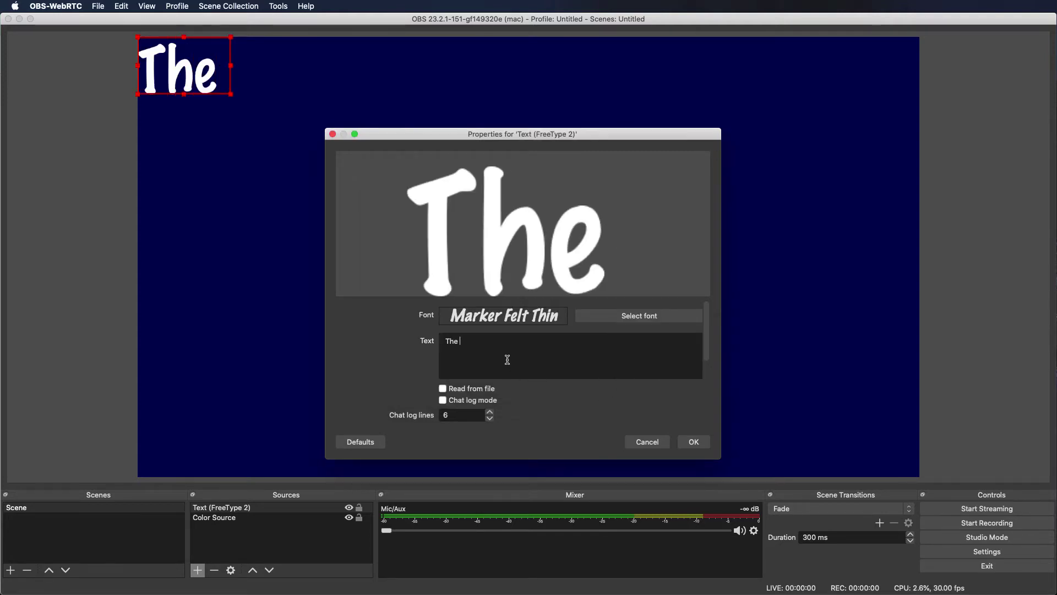
text(Program )
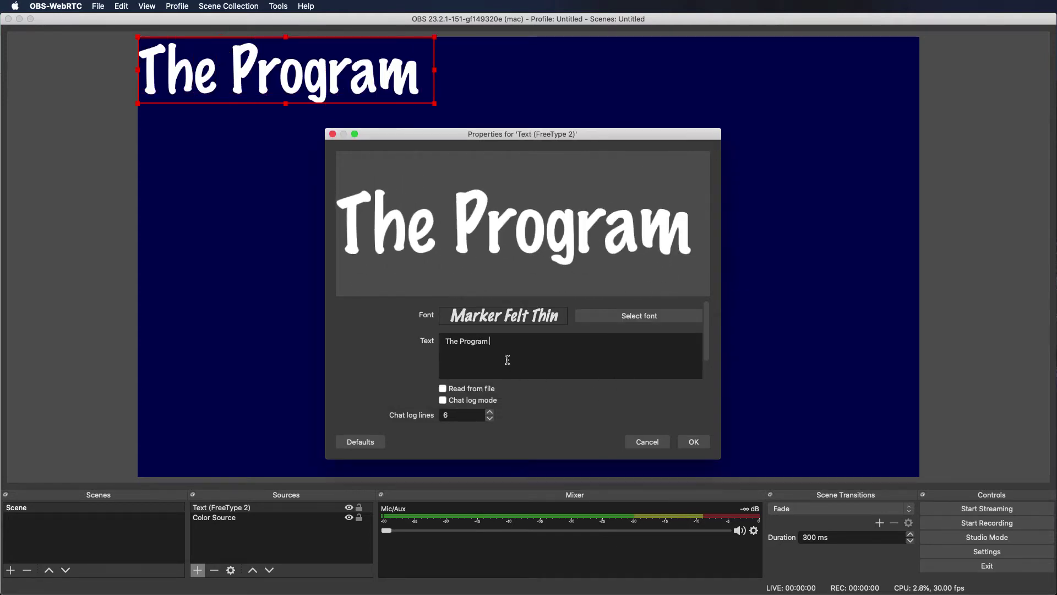
text(Will Begin Soon)
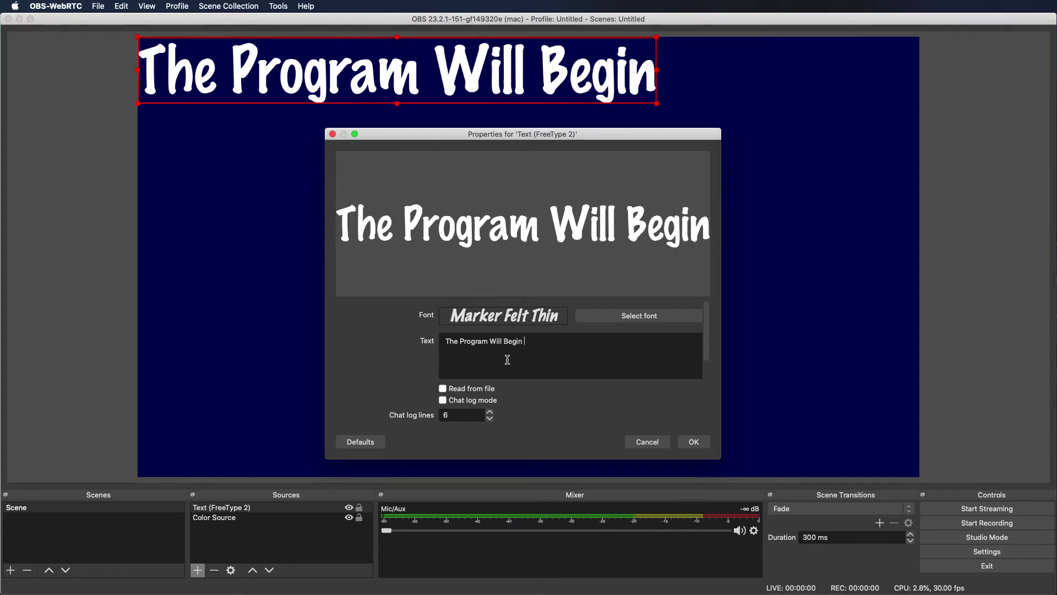
click(693, 441)
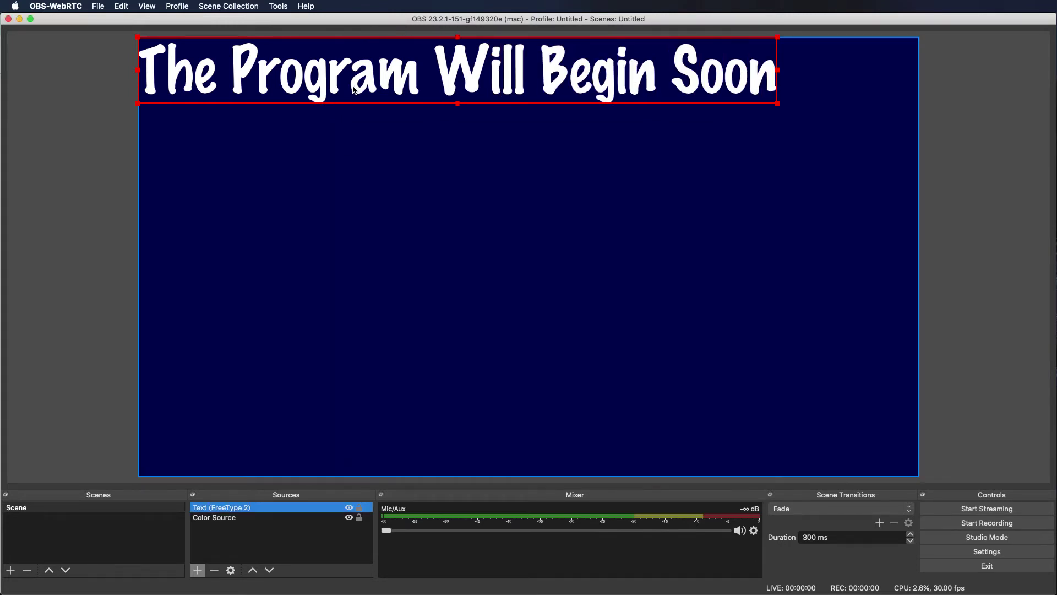
drag(354, 89, 425, 278)
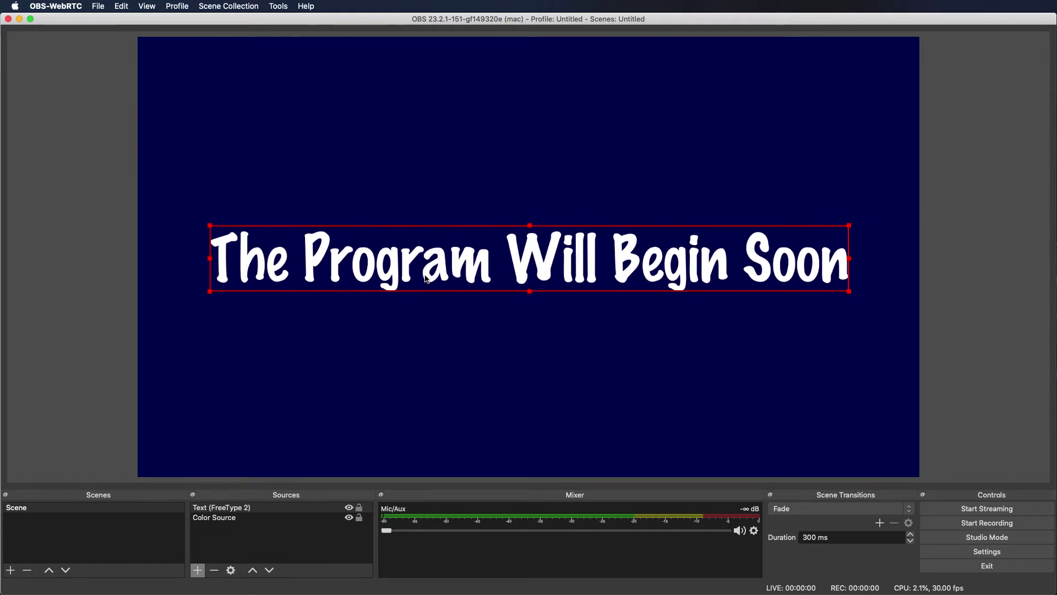
click(71, 278)
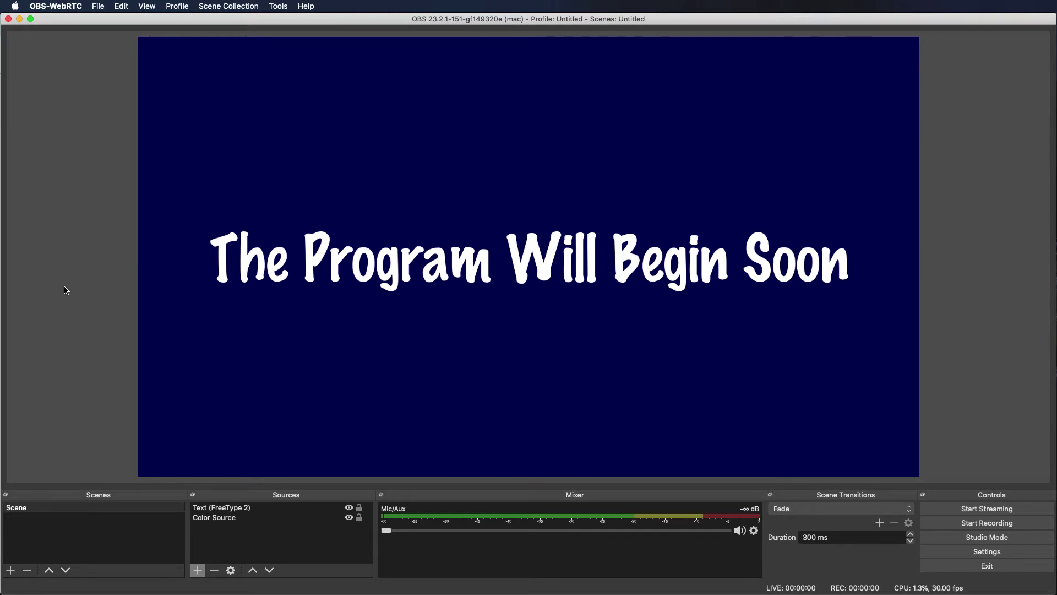
Step: Create a new scene named "My Video"
click(22, 538)
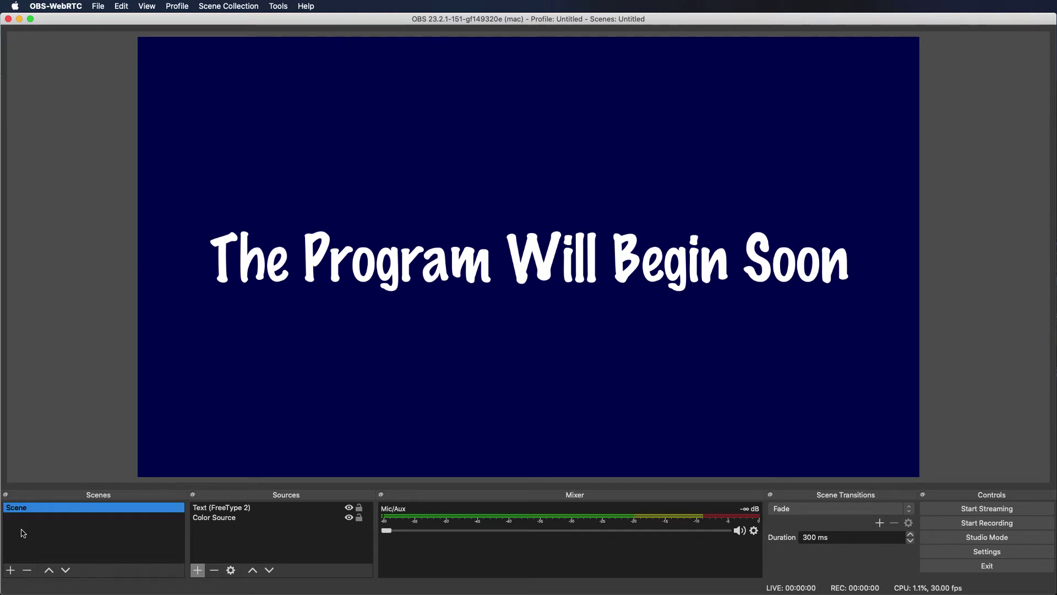
click(11, 570)
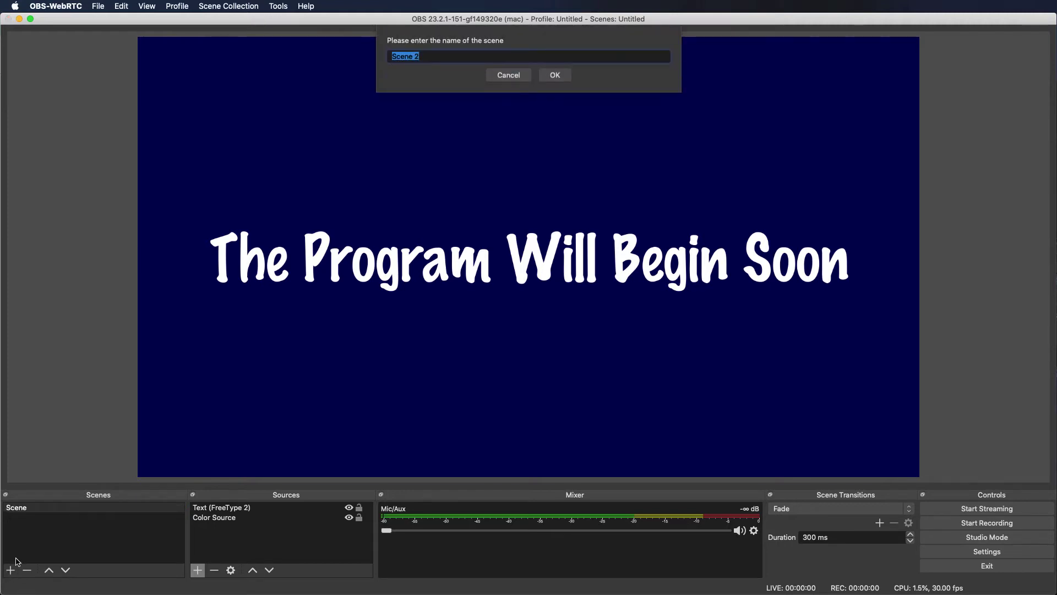
text(My Video)
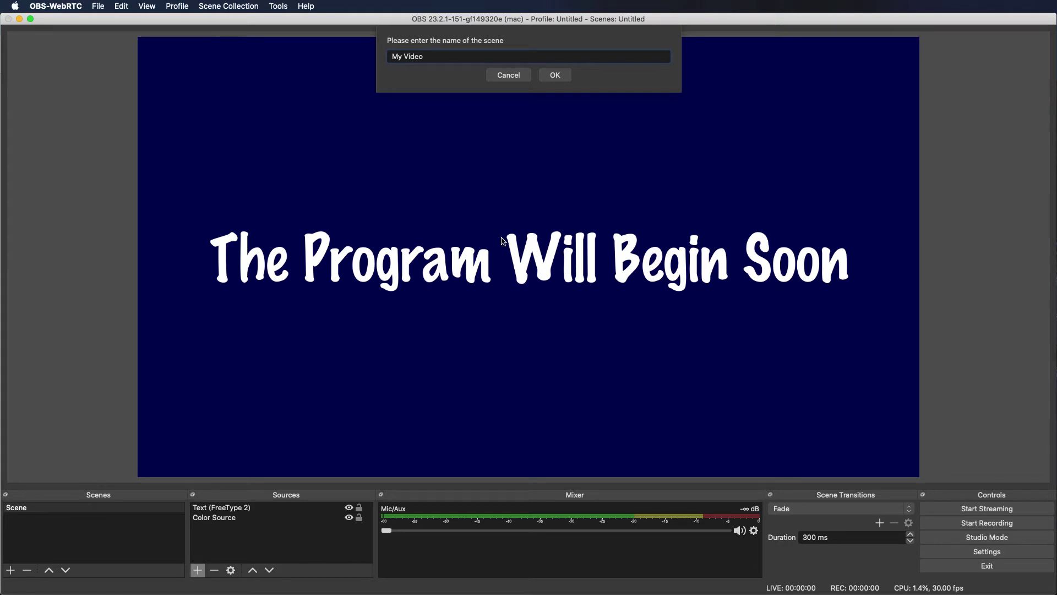
click(554, 74)
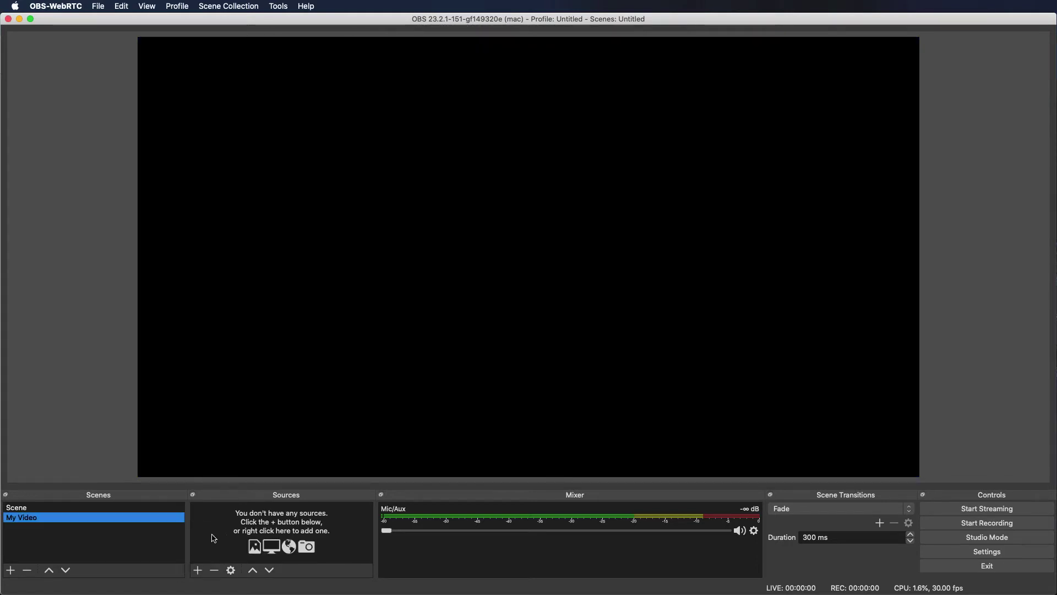
Step: Add a new Media Source to the My Video scene
click(197, 570)
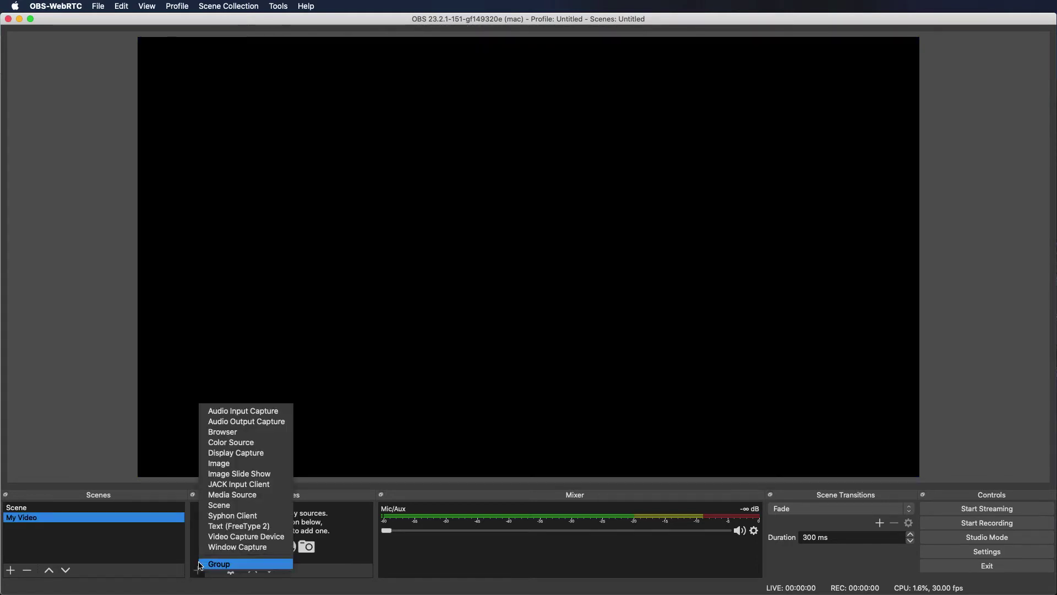
click(235, 495)
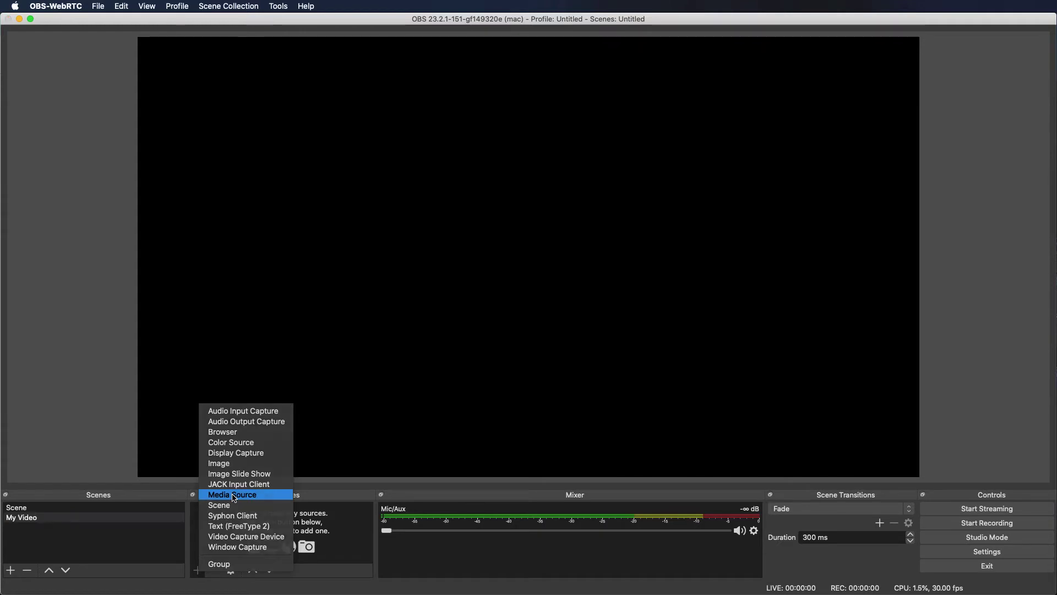
click(599, 181)
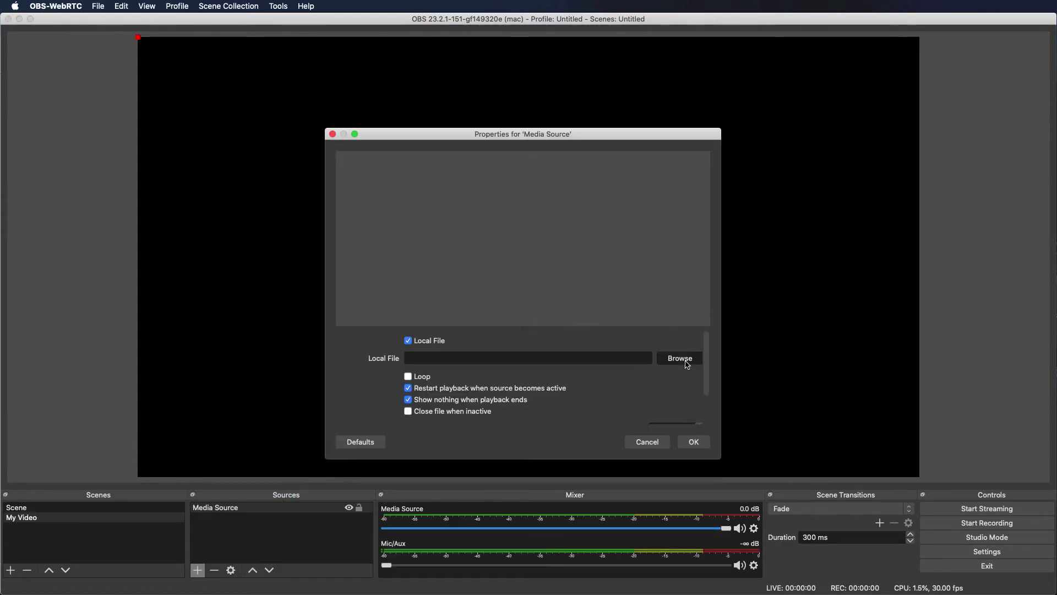
Step: Load EventStream-1.mp4 from the EventStream folder as the Media Source's local file and accept its properties
click(680, 358)
scroll(732, 254, down, 3)
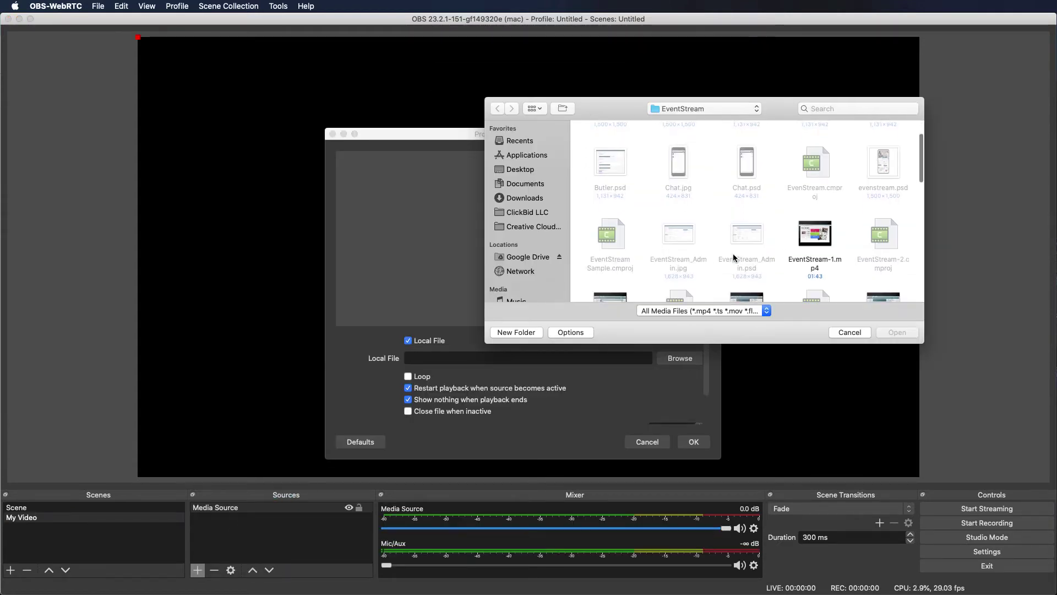
scroll(720, 250, down, 2)
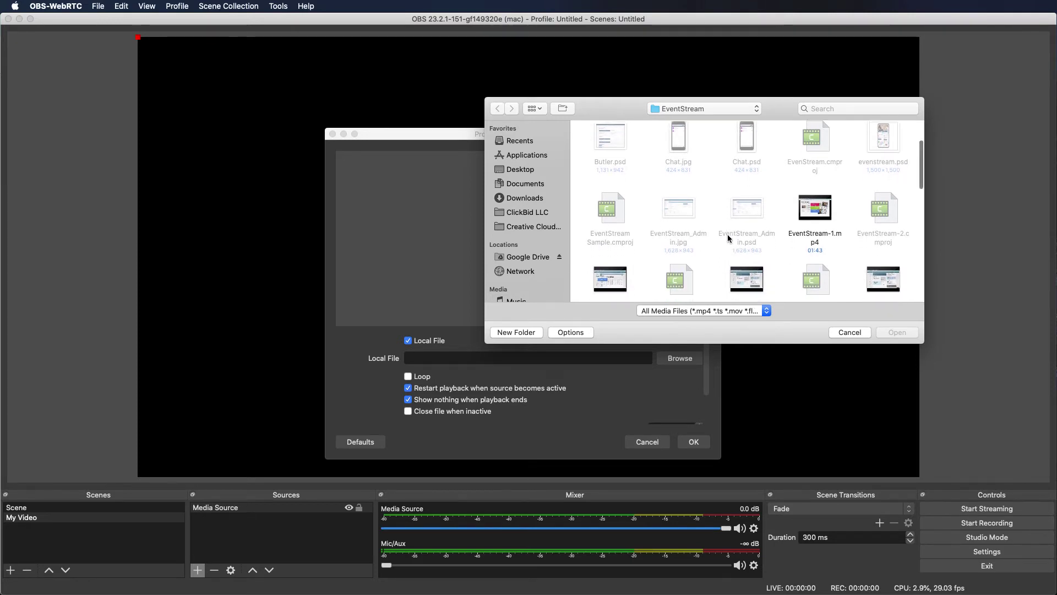
scroll(719, 238, up, 1)
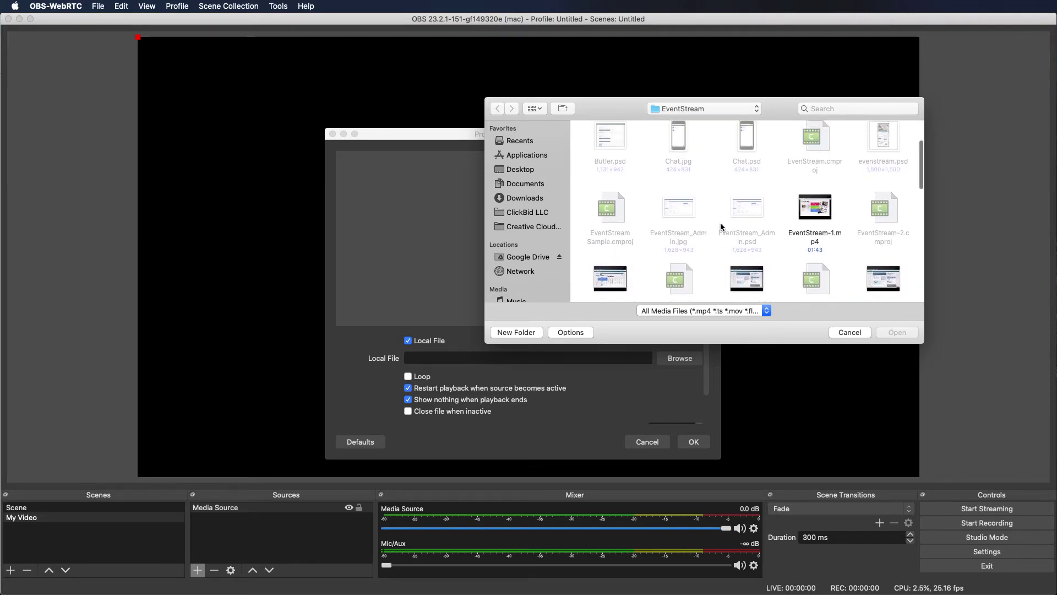
click(815, 212)
click(892, 333)
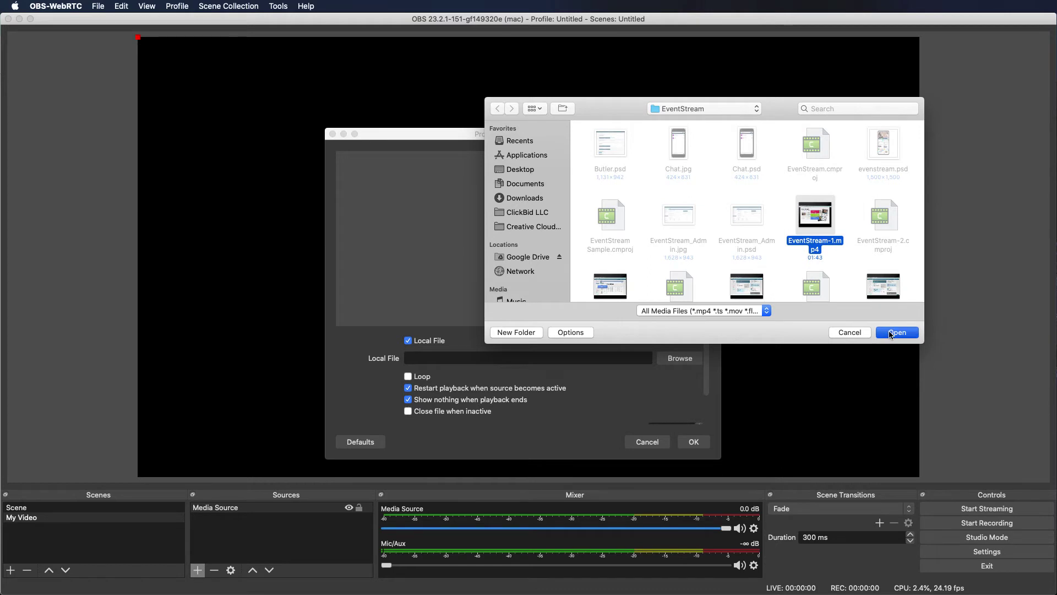
click(695, 442)
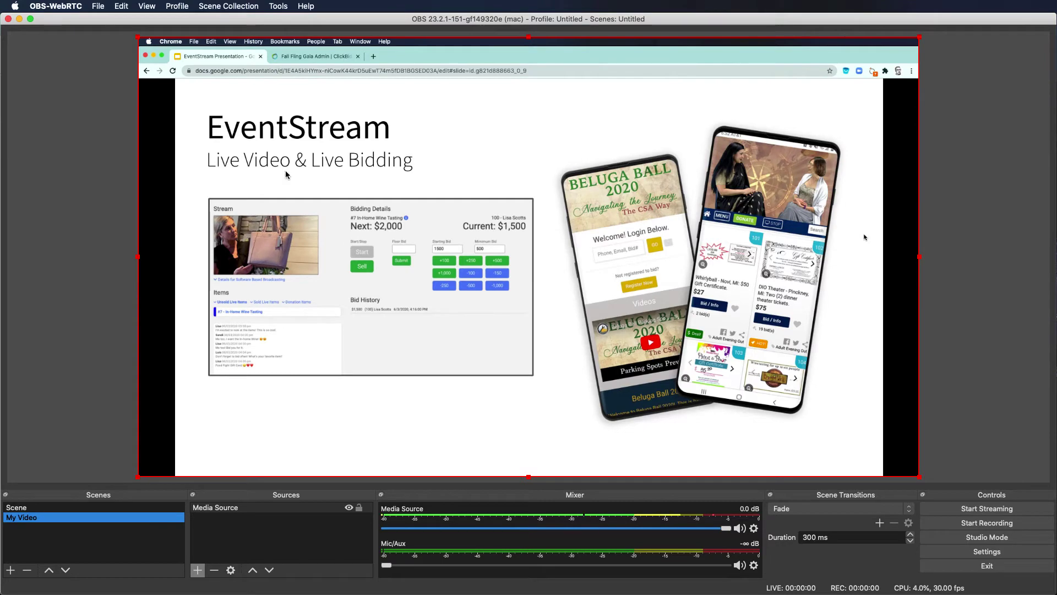
click(141, 41)
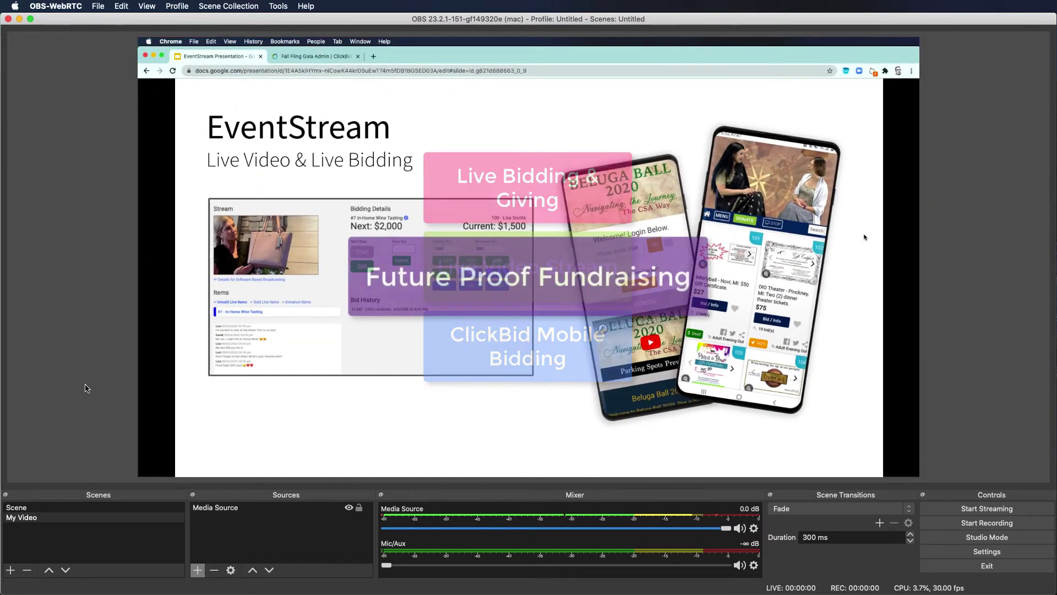
Step: Preview the title scene and the My Video scene in alternation, finishing on the title scene
click(33, 511)
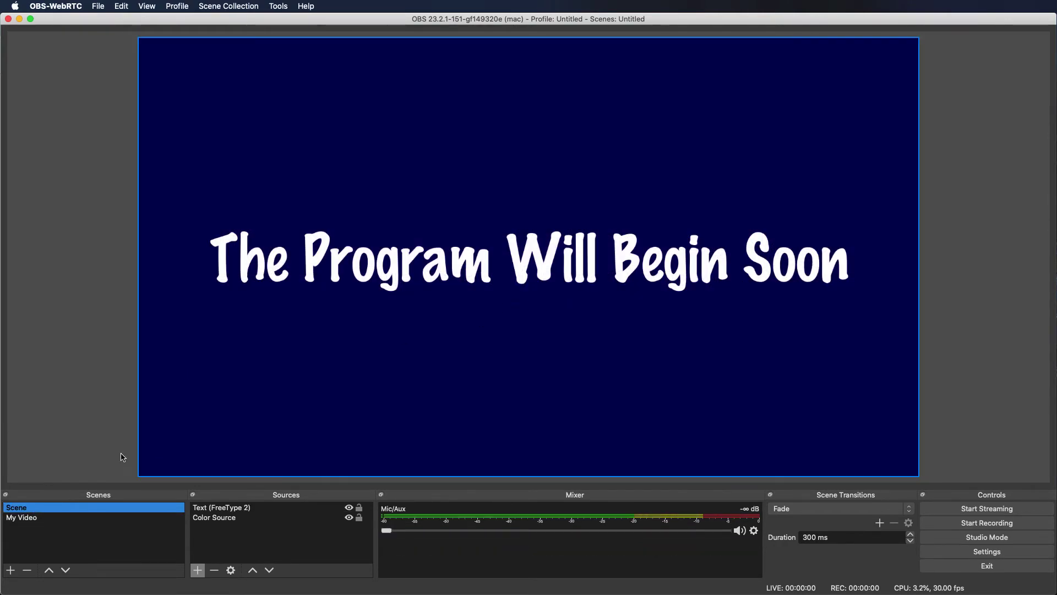
click(50, 520)
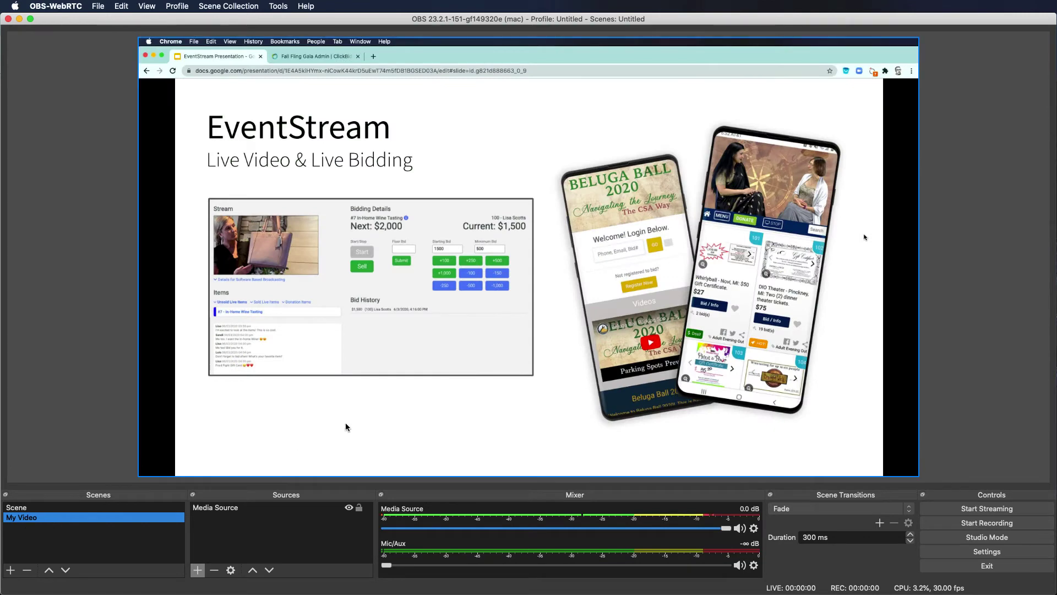
click(64, 511)
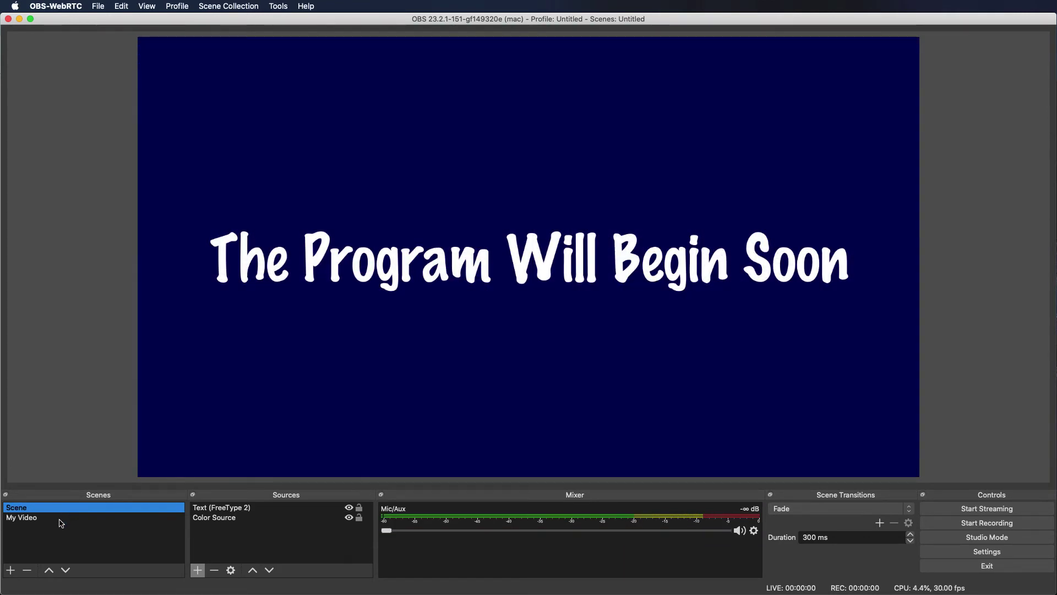
click(61, 521)
click(60, 511)
Step: Open the stream settings and choose Millicast WebRTC Streaming Platform as the service
click(55, 6)
click(58, 39)
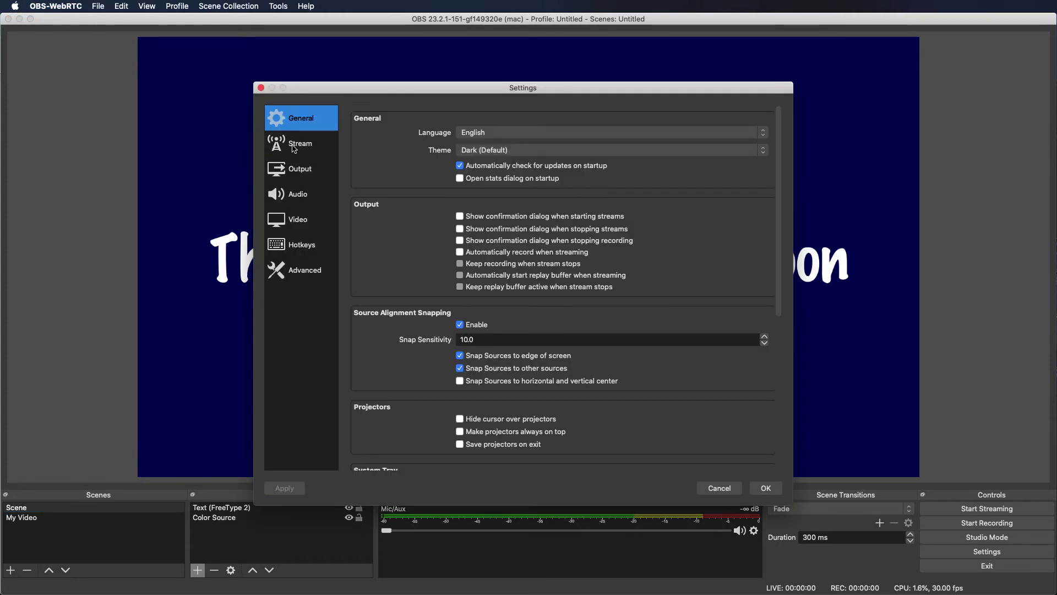
click(292, 147)
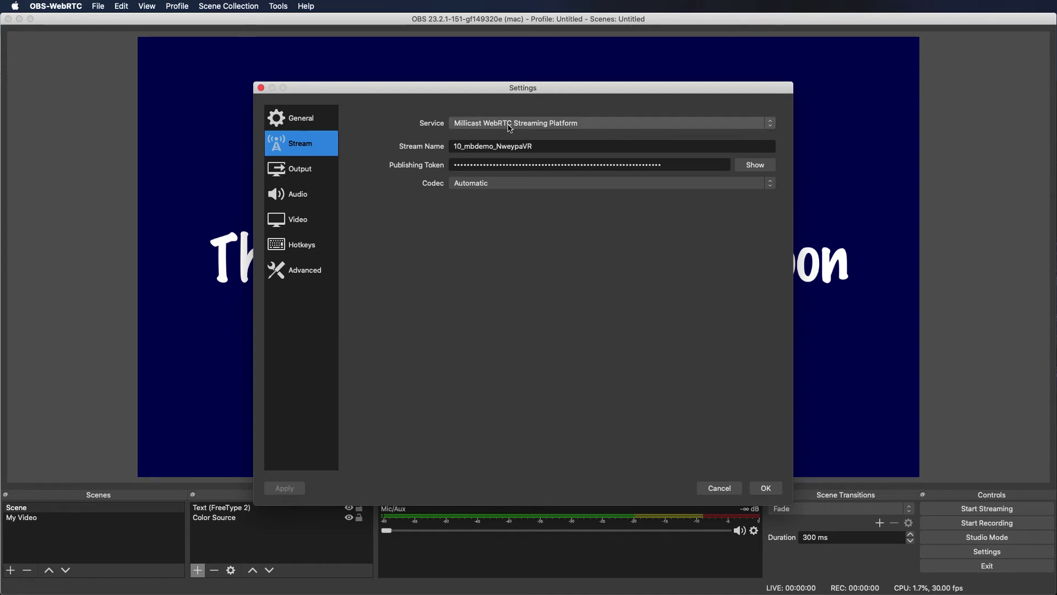
click(532, 124)
click(534, 128)
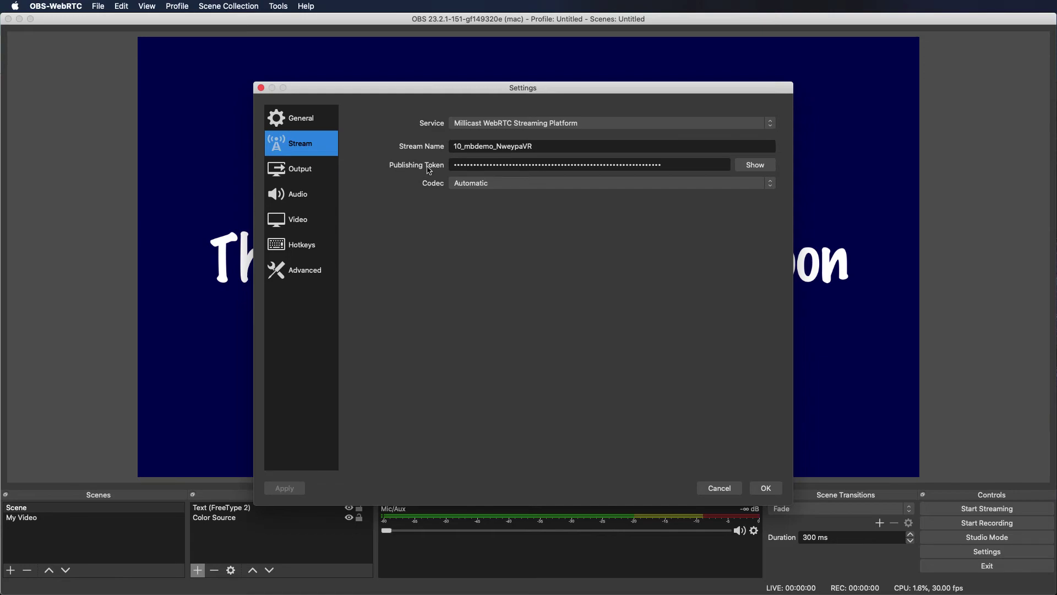
Step: Switch to Chrome, copy the WebRTC stream name from the Live Broadcast page's technical details, and return to the OBS-WebRTC stream settings
key(super+Tab)
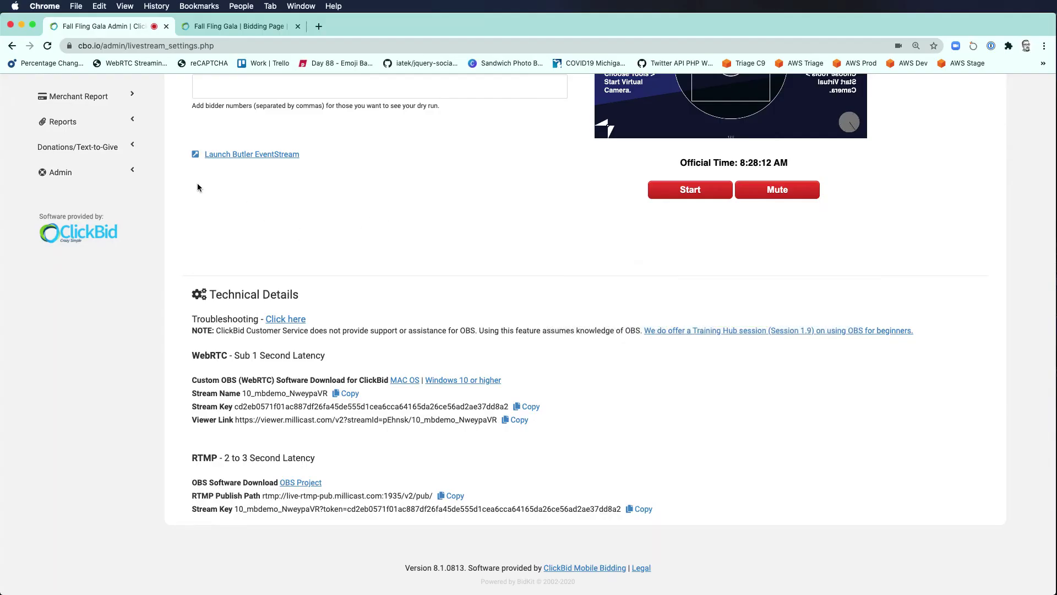
scroll(215, 214, up, 5)
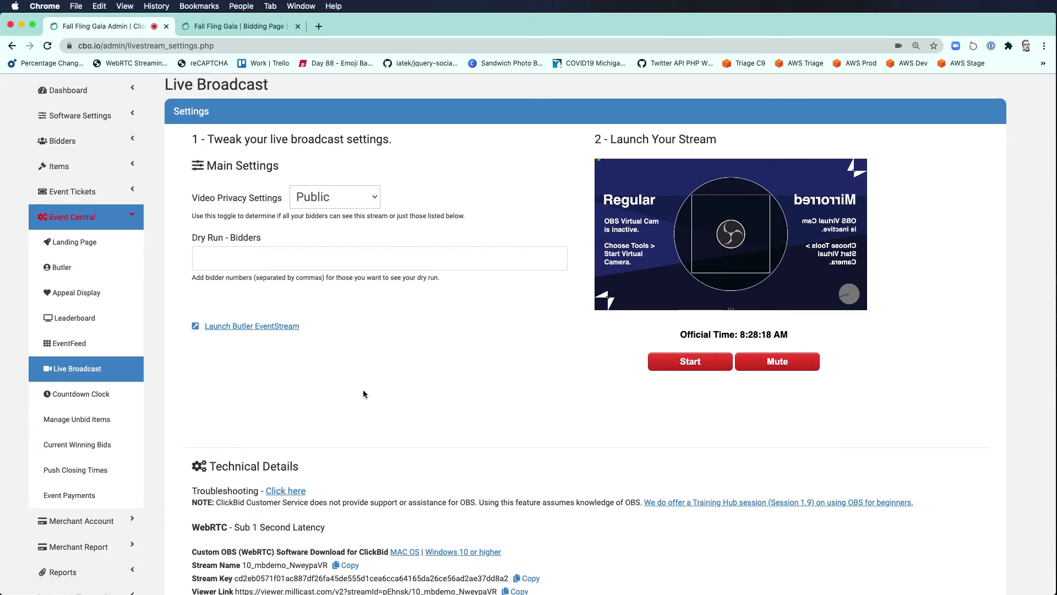
scroll(365, 392, down, 3)
scroll(366, 390, down, 1)
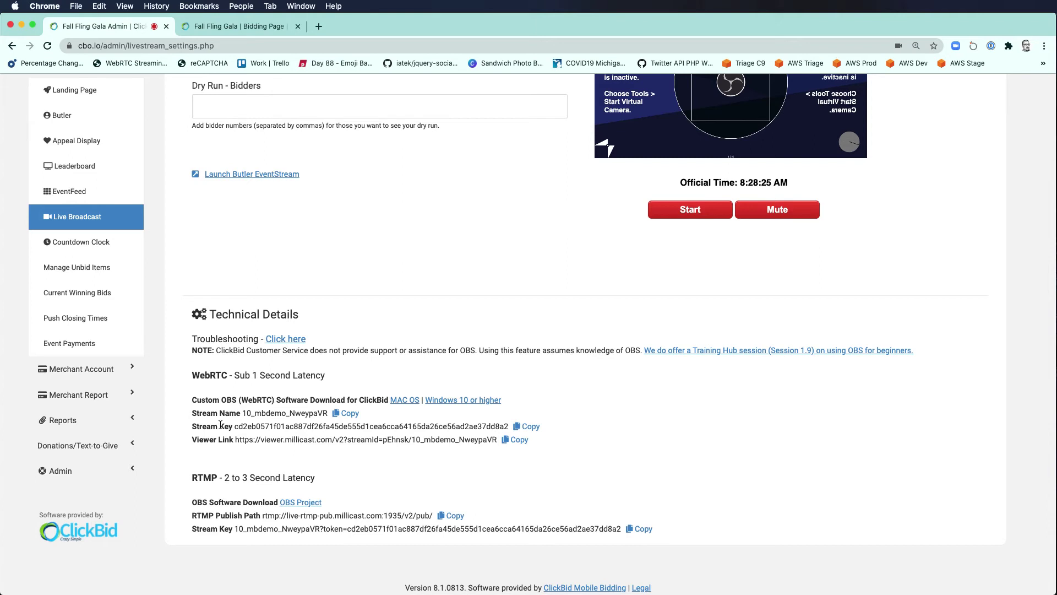
click(348, 414)
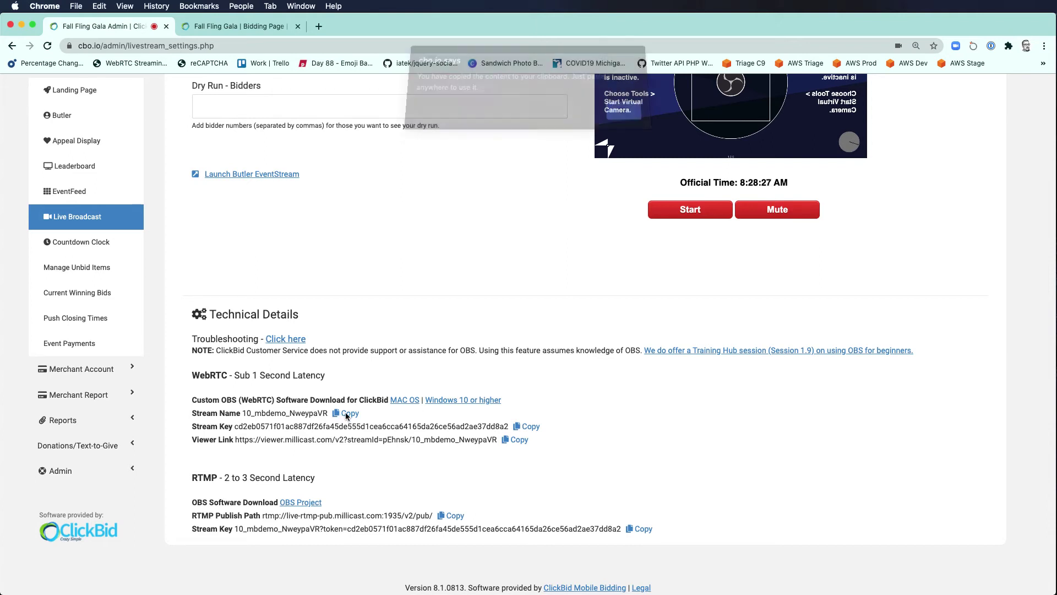
key(super+Tab)
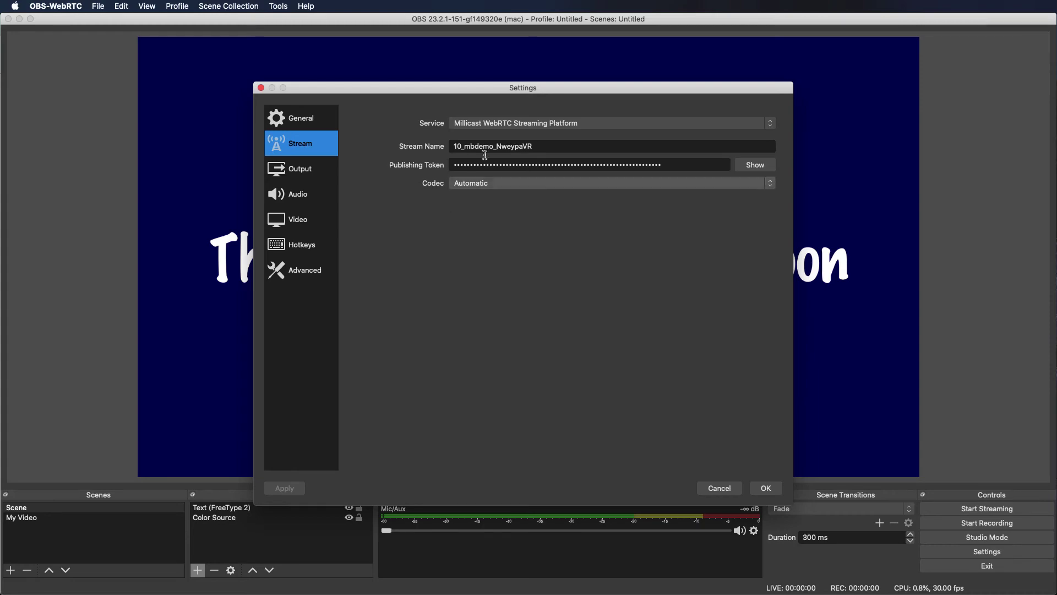
Step: Copy the WebRTC stream key from the Live Broadcast page in Chrome and return to the OBS-WebRTC stream settings
key(super+Tab)
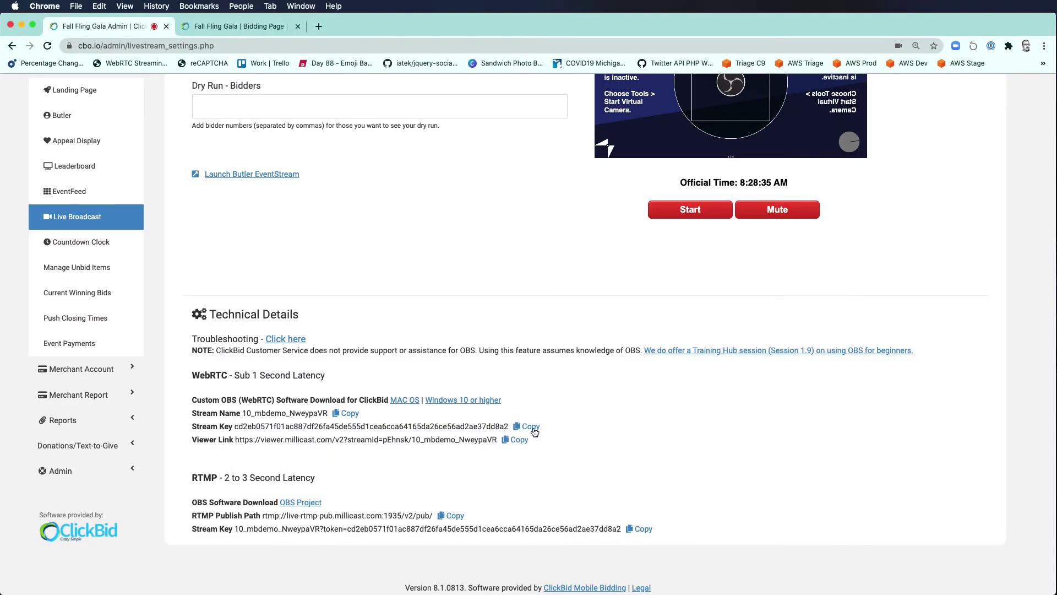
click(533, 430)
key(super+Tab)
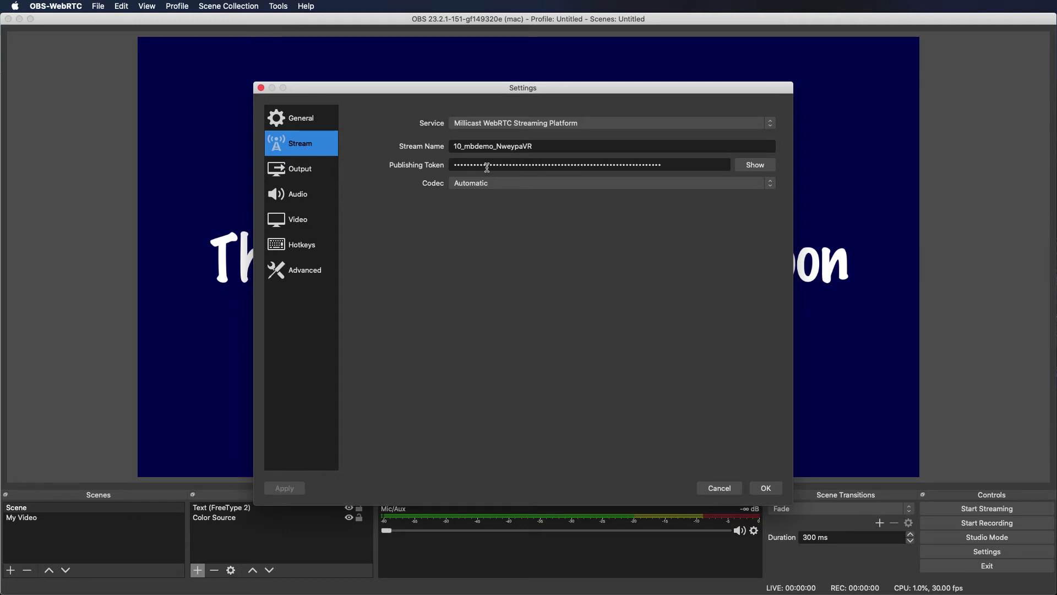
Step: Accept the stream settings and start streaming the title scene
click(763, 488)
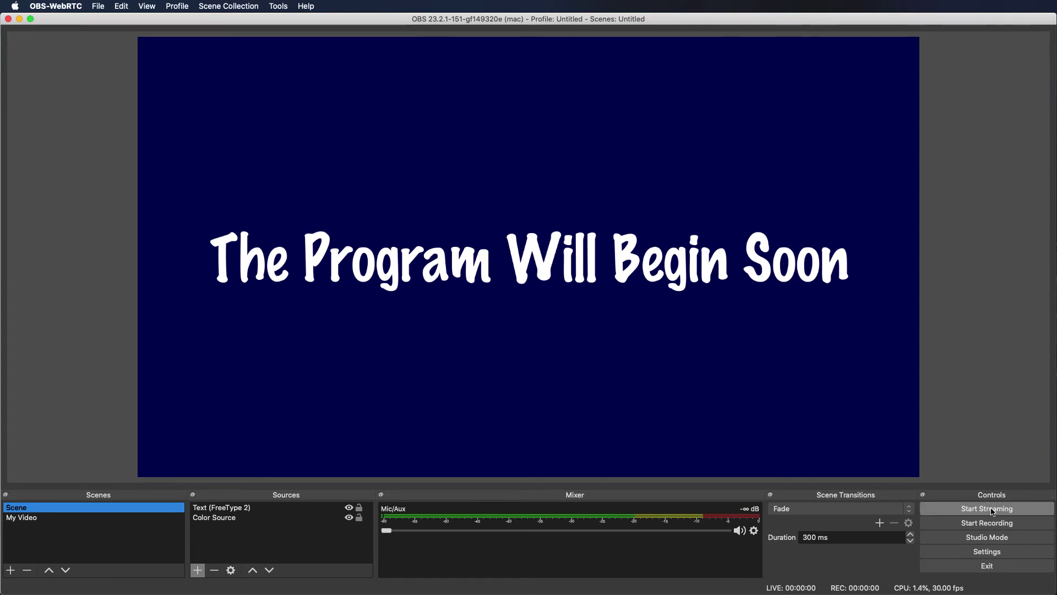
key(super+Tab)
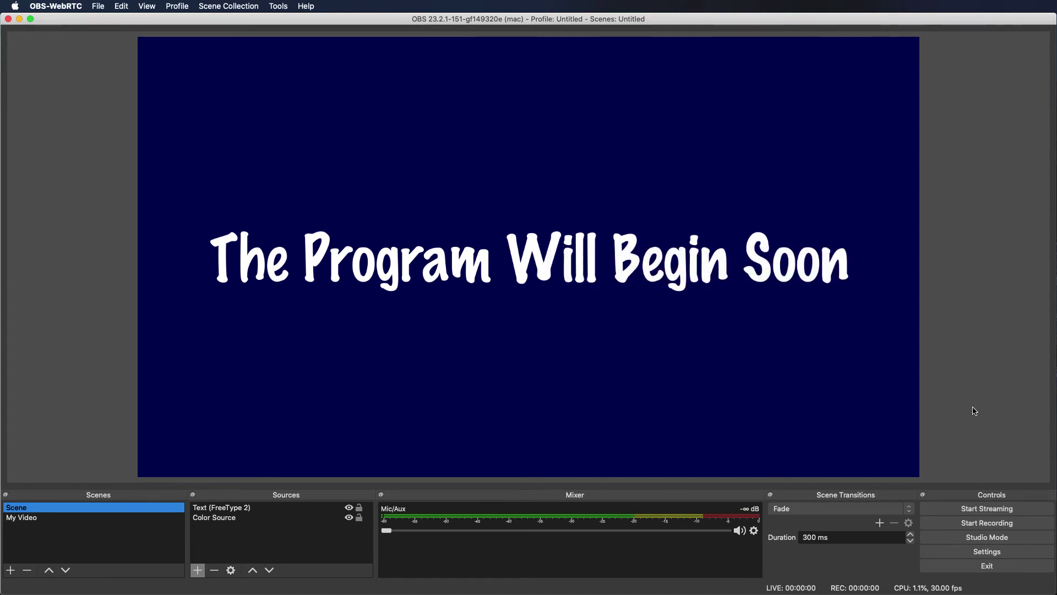
click(981, 514)
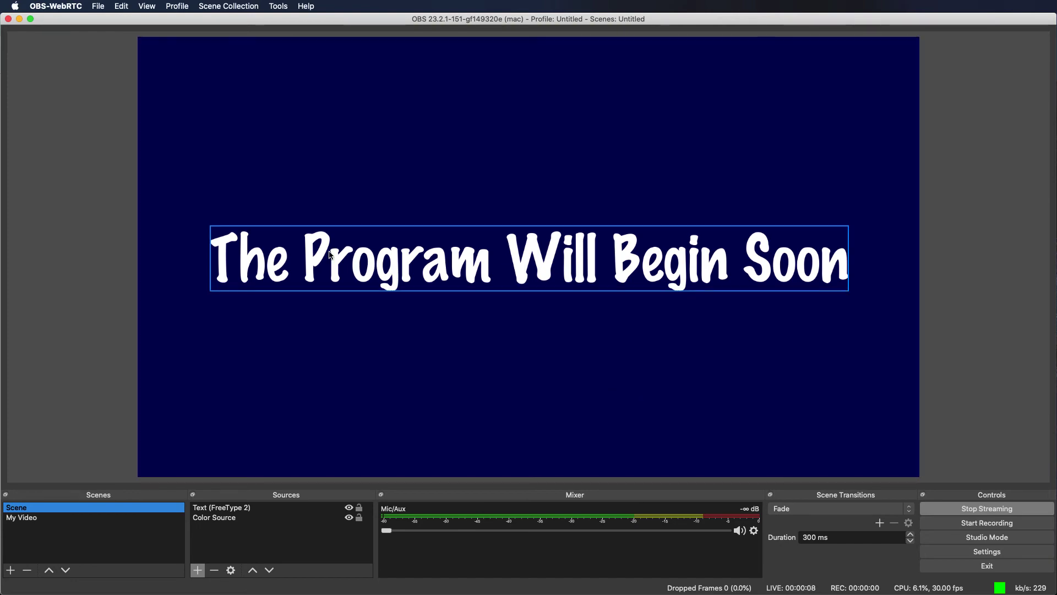
Step: Switch to Chrome and start the live video on the Fall Fling Gala bidding page
key(super+Tab)
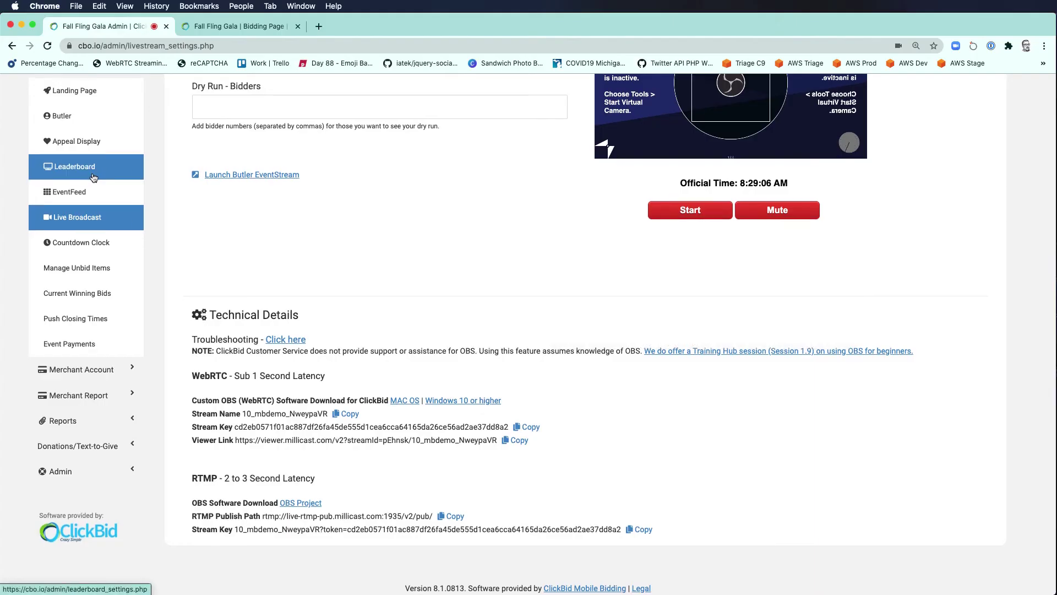
scroll(92, 171, up, 5)
click(93, 172)
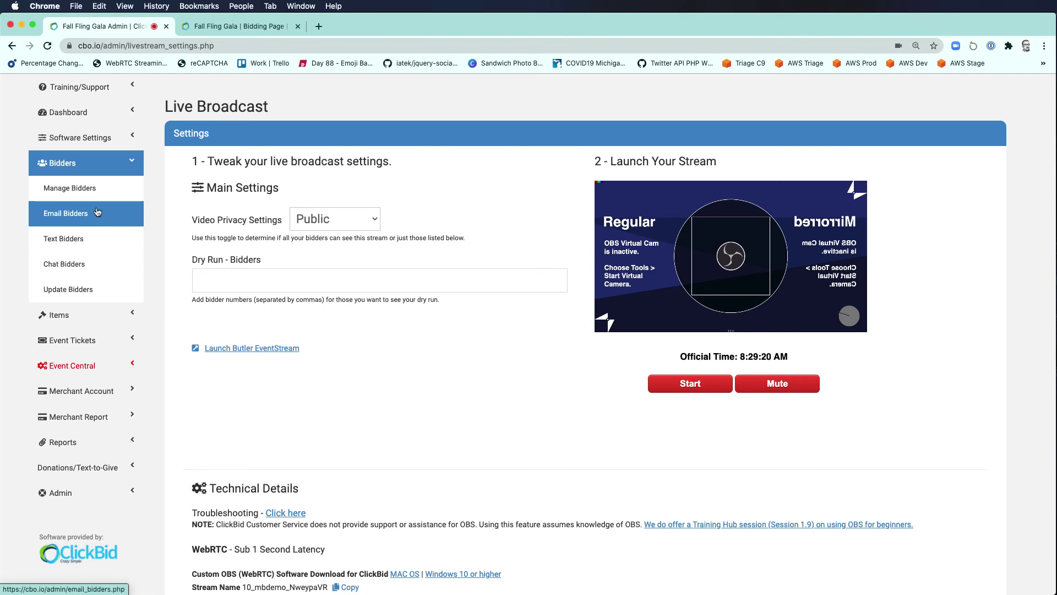
click(219, 28)
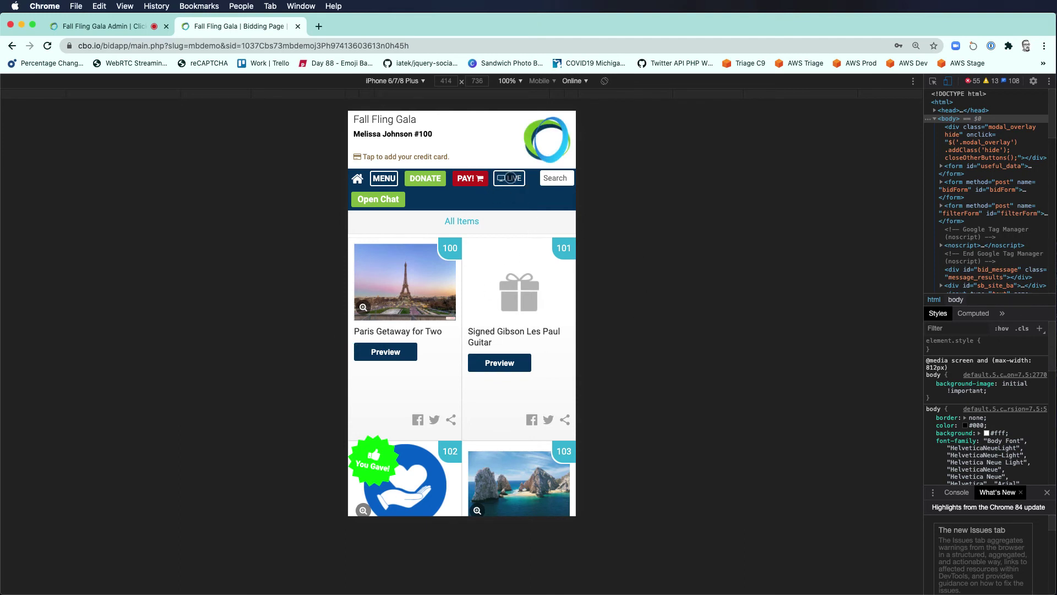
click(510, 178)
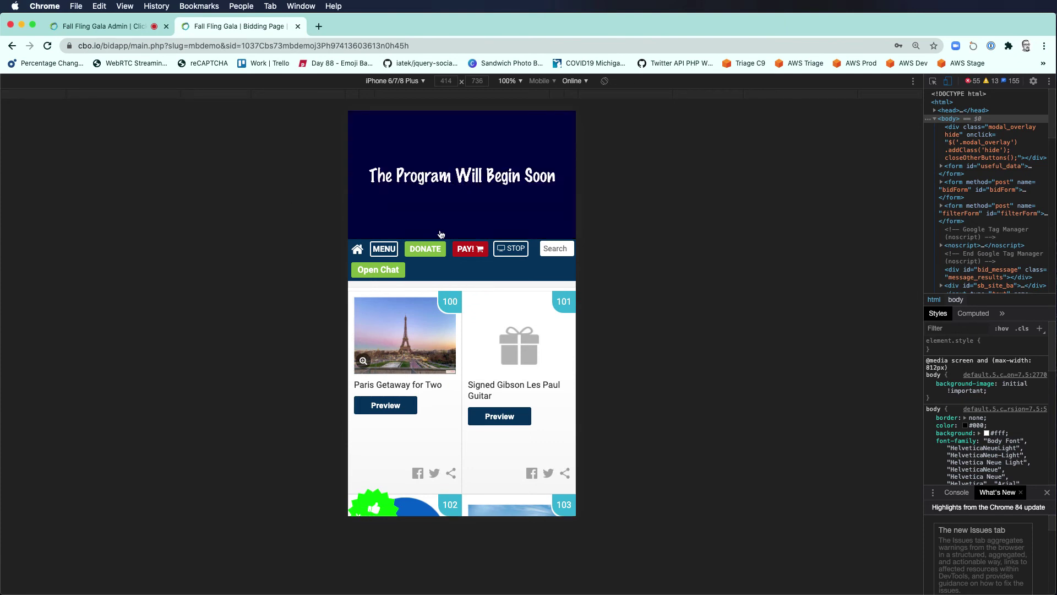
Step: Switch to OBS-WebRTC and change the live stream to the My Video scene
key(super+Tab)
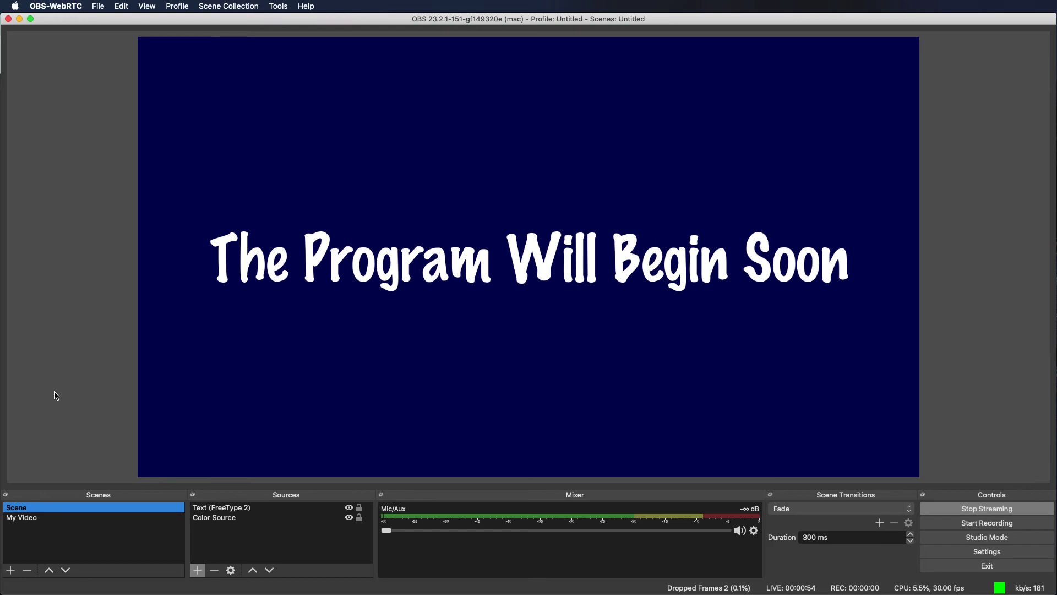
click(31, 520)
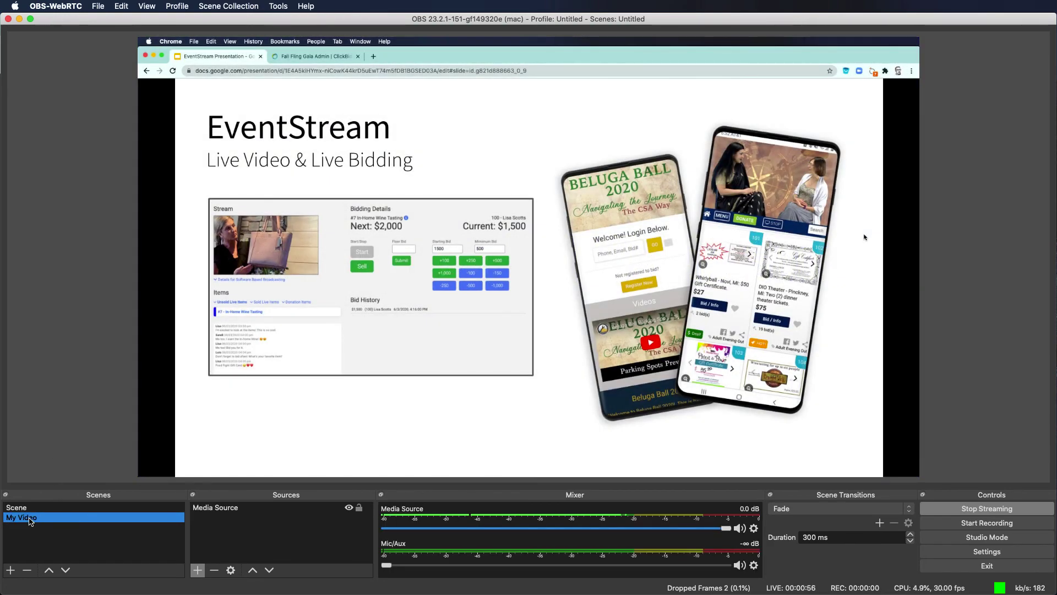